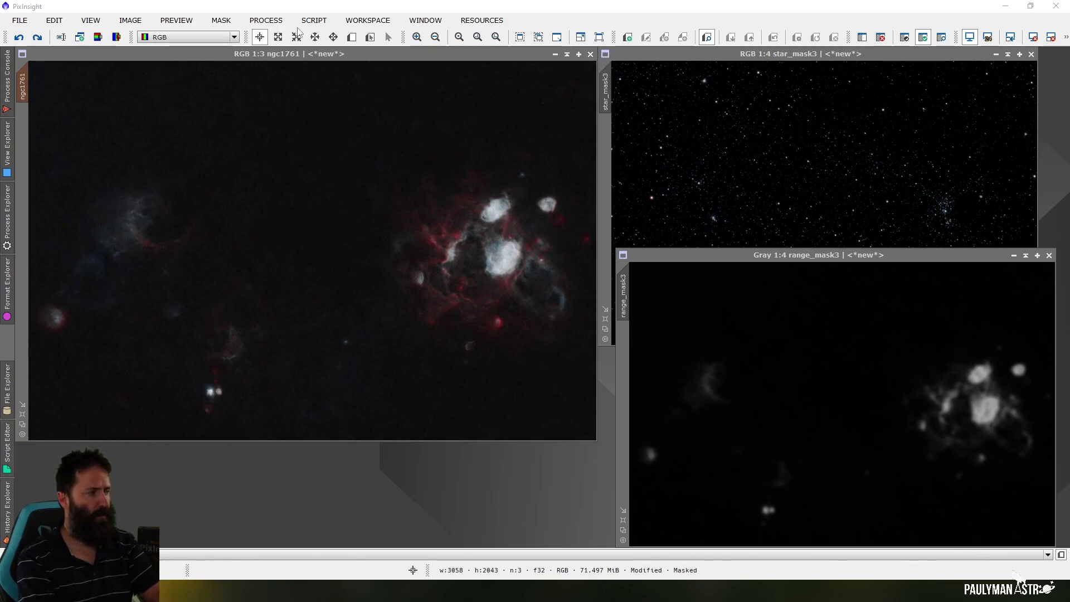
Open LocalHistogramEqualization from the process list, with kernel radius 64, contrast limit 2.0 and amount 1.000
left_click(263, 23)
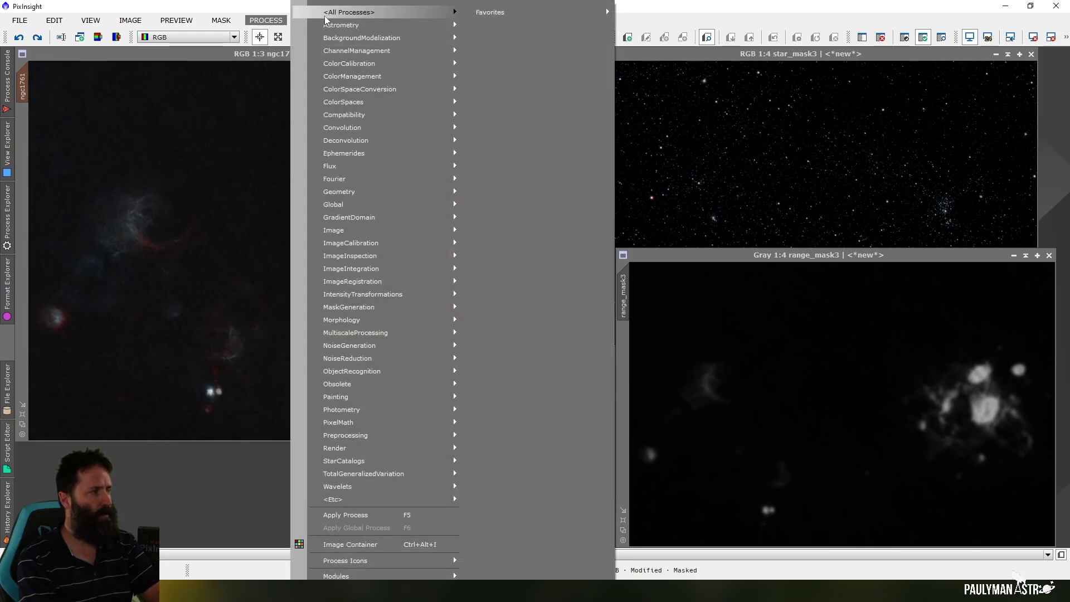
mouse_move(329, 20)
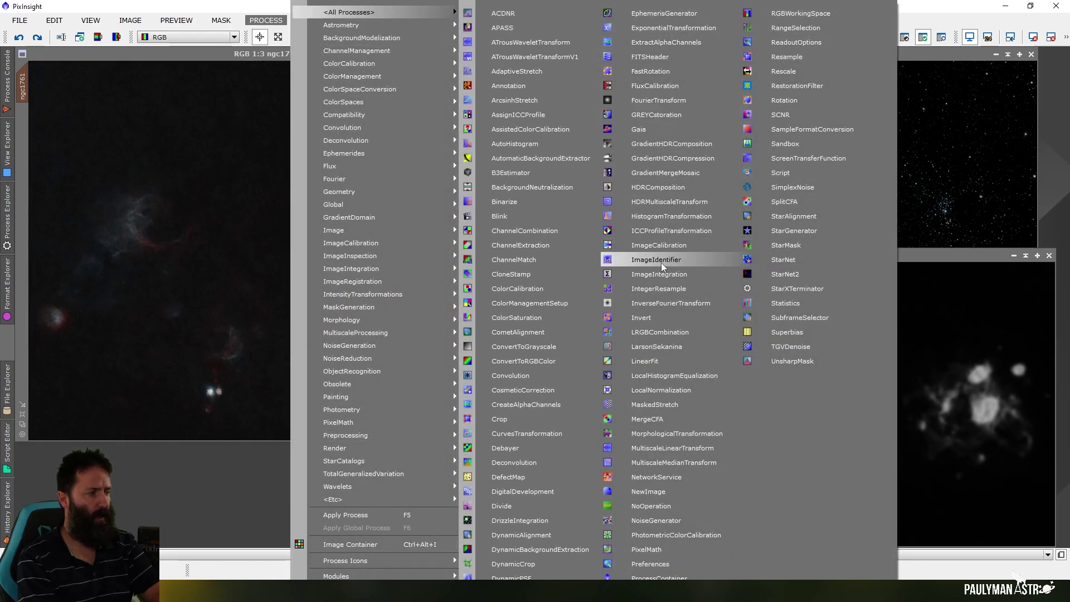
left_click(670, 376)
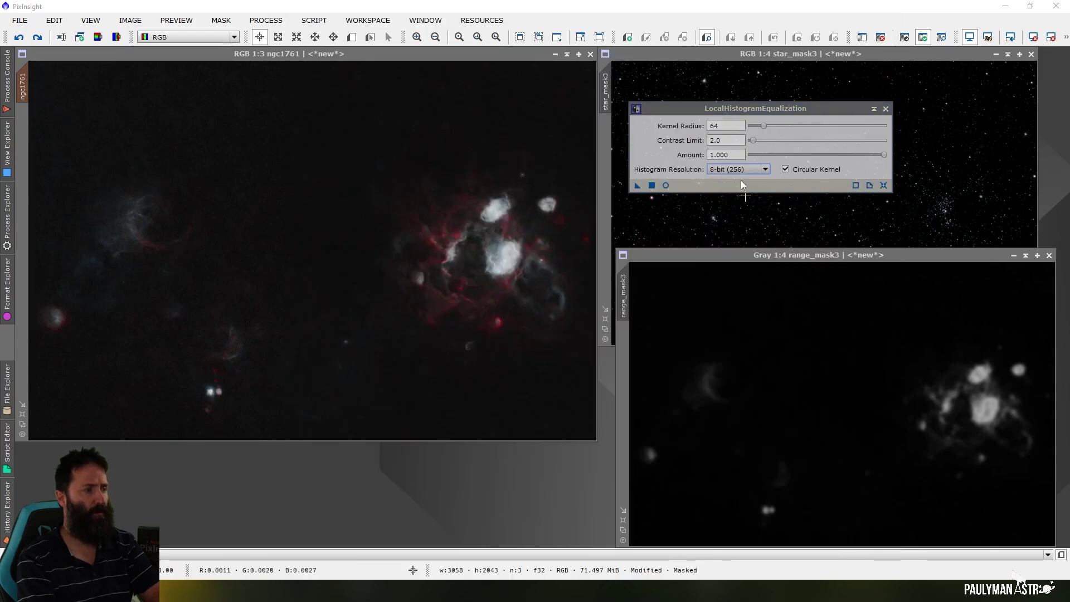
left_click(884, 186)
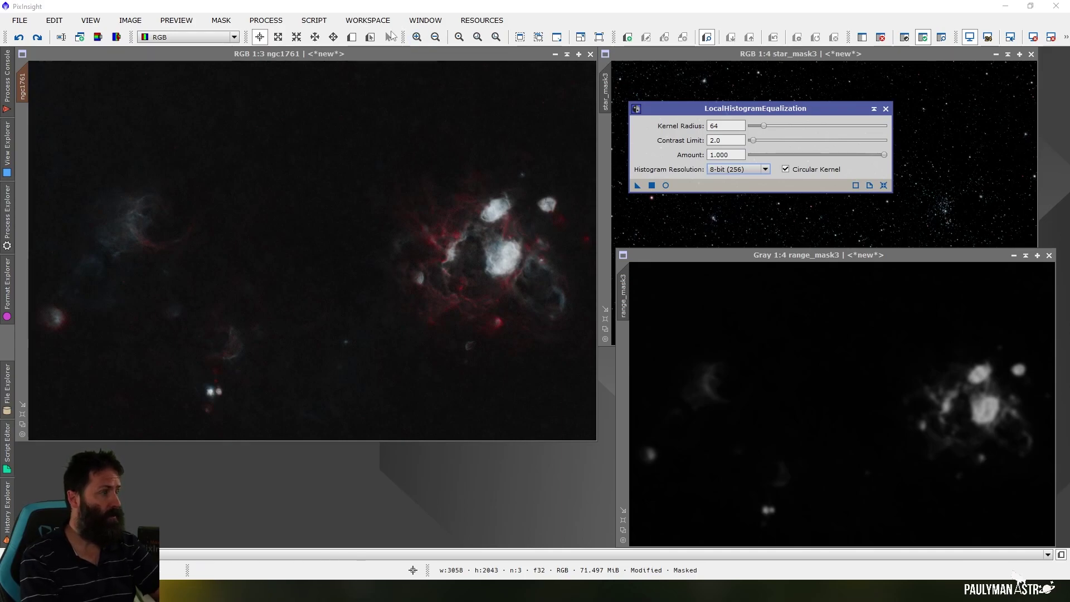
Draw Preview01 around the bright right-hand nebula of ngc1761 and view it zoomed out to 1:2
left_click(351, 37)
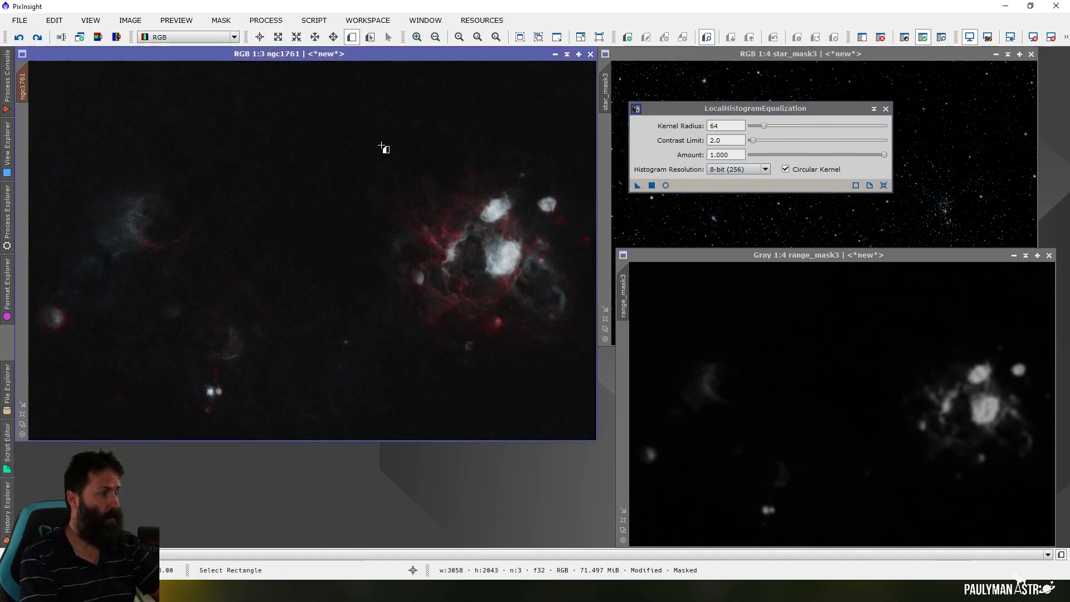
left_click_drag(381, 146, 585, 353)
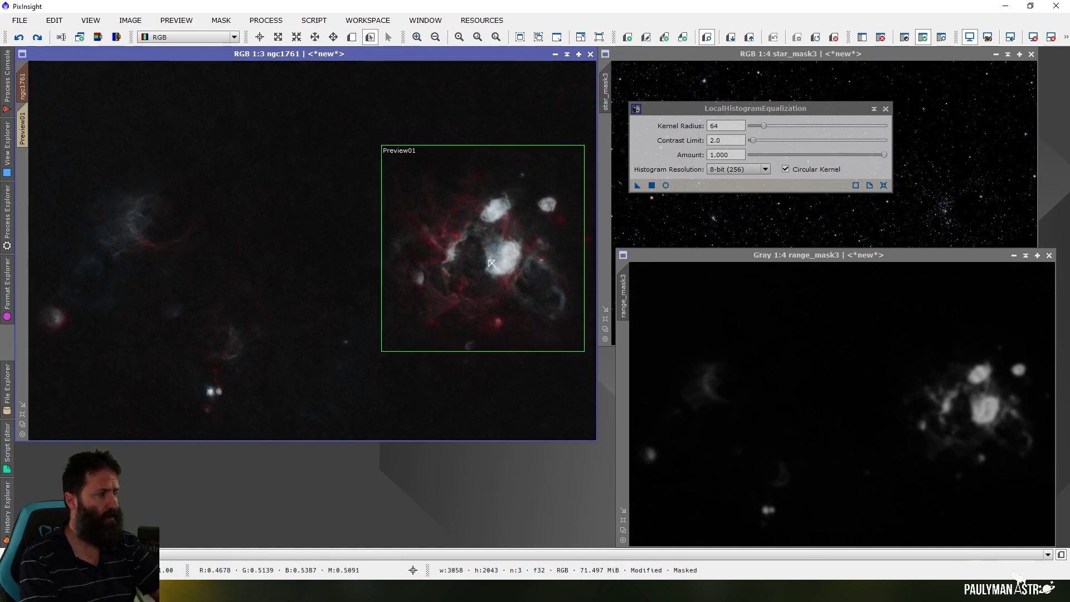
left_click(22, 127)
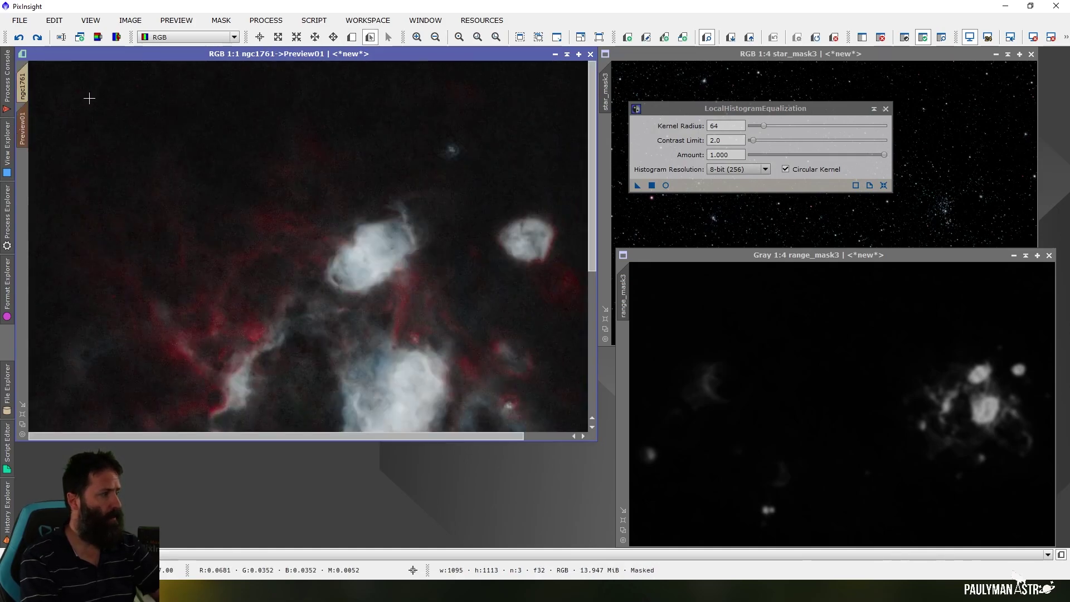
key("alt+r")
left_click(436, 37)
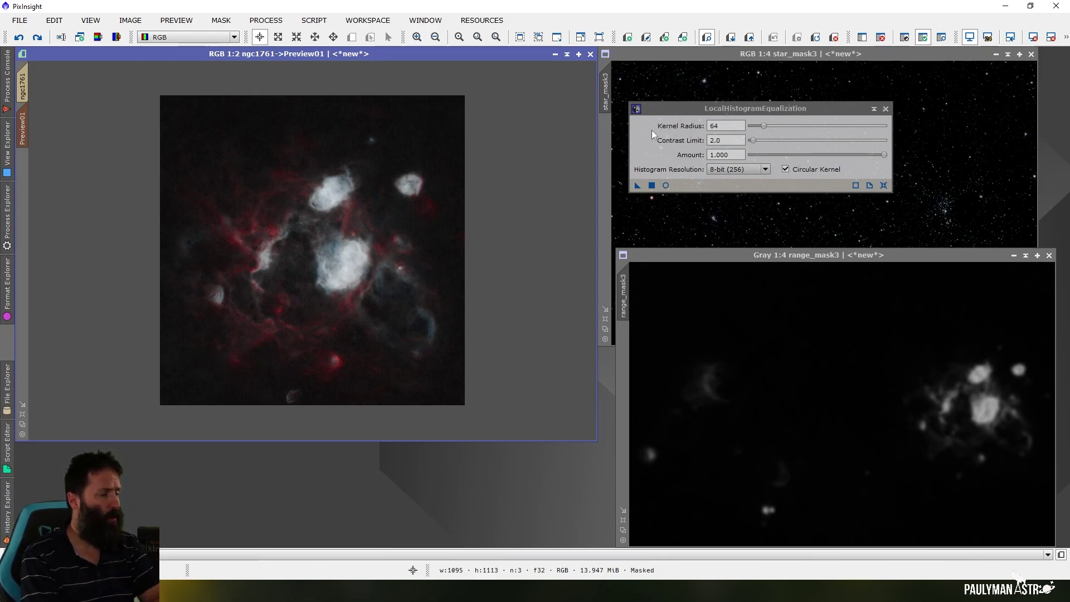
Set Kernel Radius to 16 and apply LocalHistogramEqualization to Preview01
double_click(734, 127)
type("1")
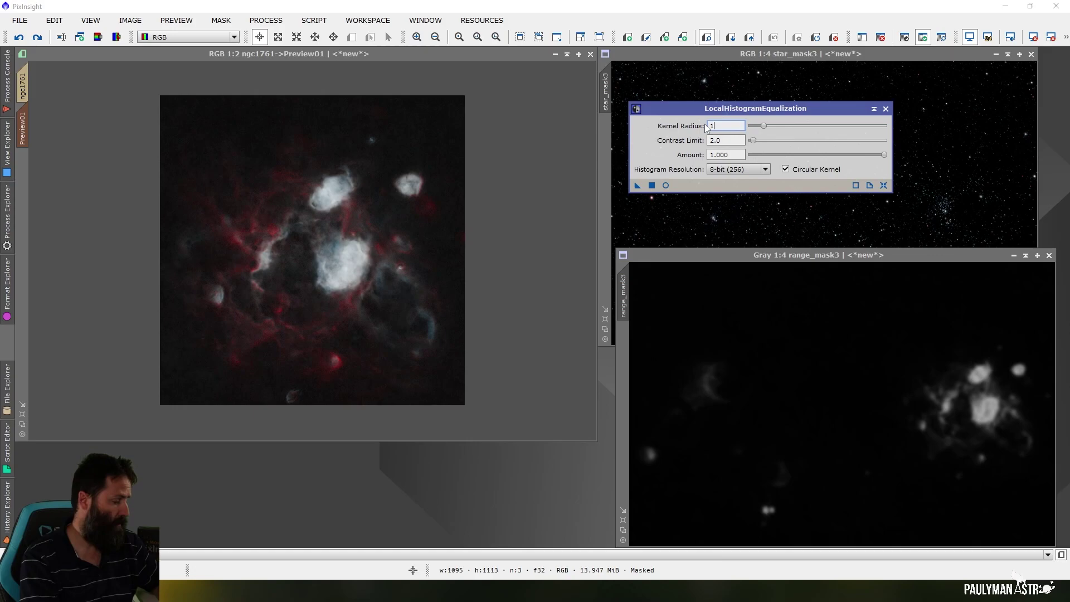
type("6")
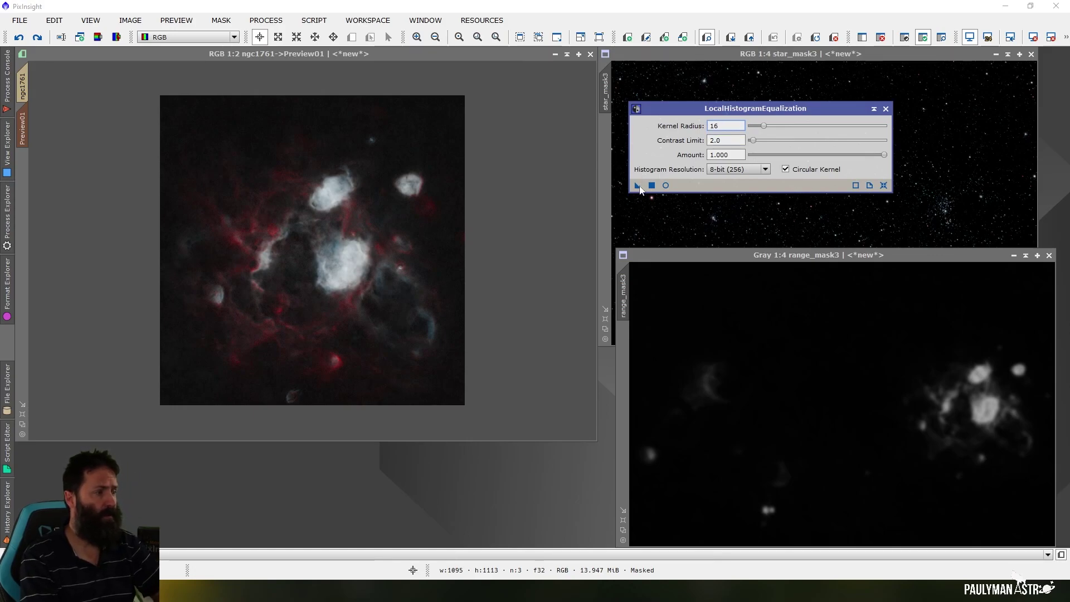
left_click_drag(638, 187, 310, 271)
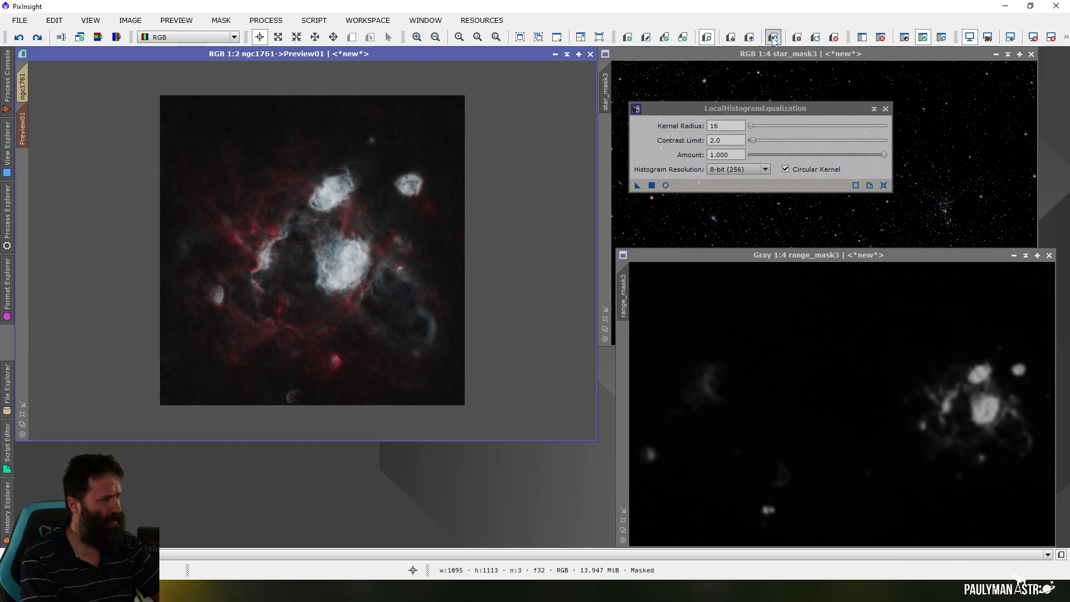
Apply equalization to Preview01 at kernel radii 20 and then 25, comparing before and after
left_click(725, 125)
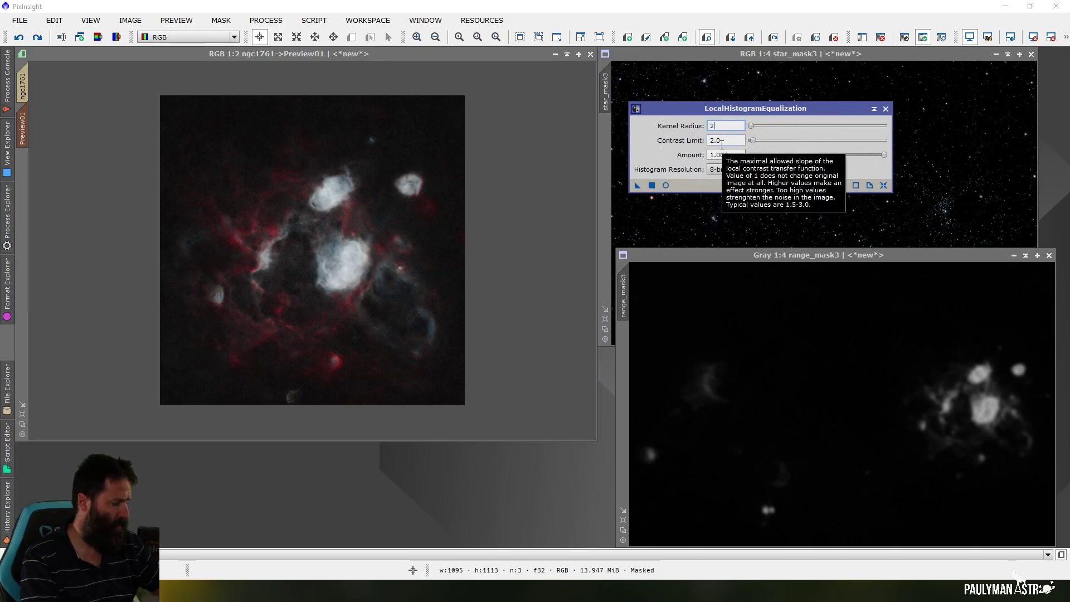
type("20")
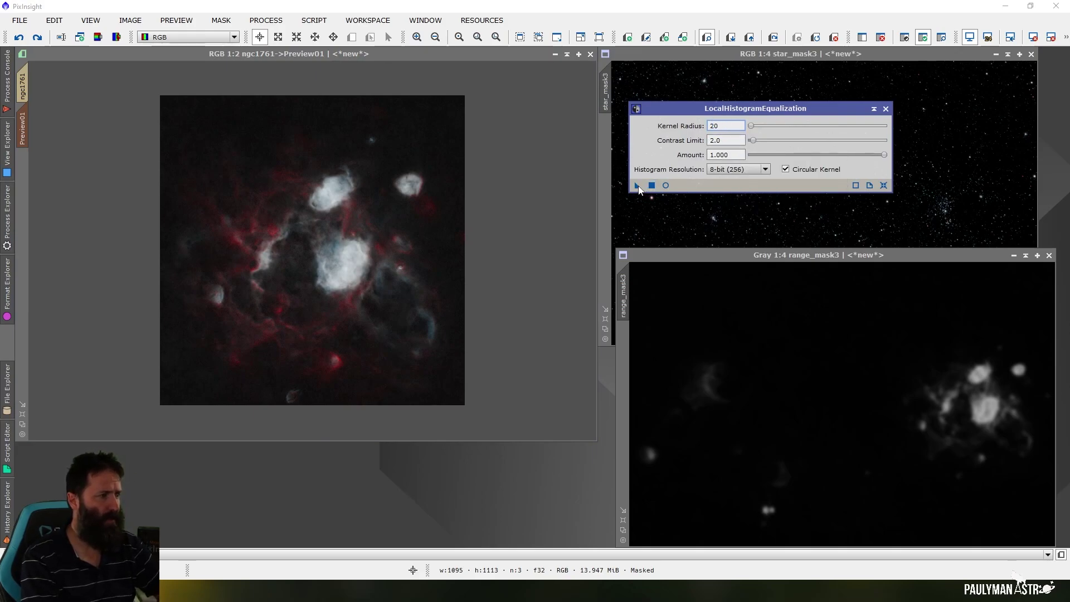
left_click_drag(637, 186, 406, 288)
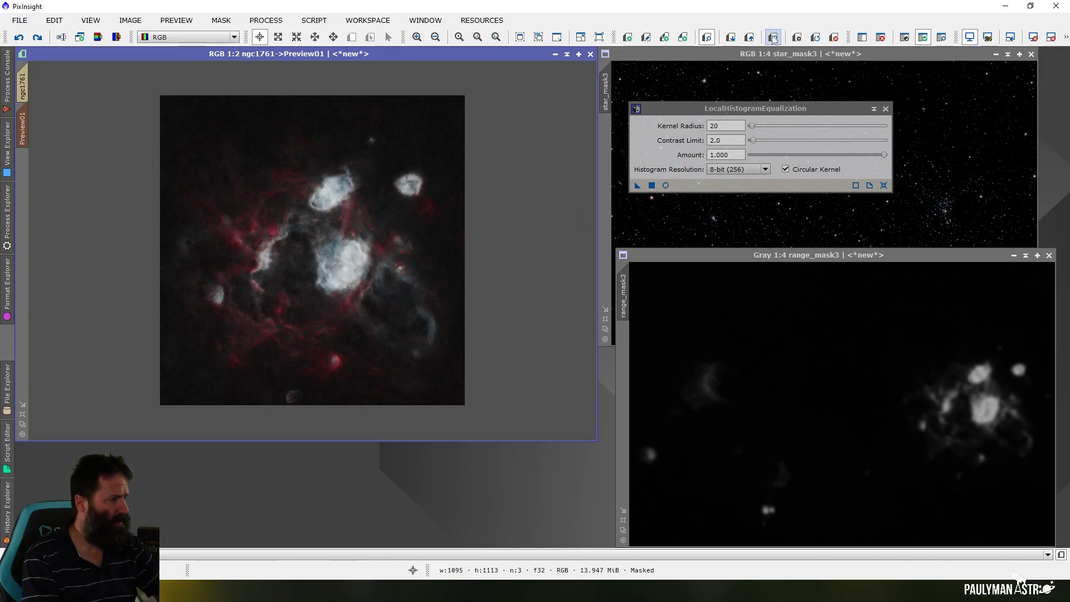
double_click(710, 126)
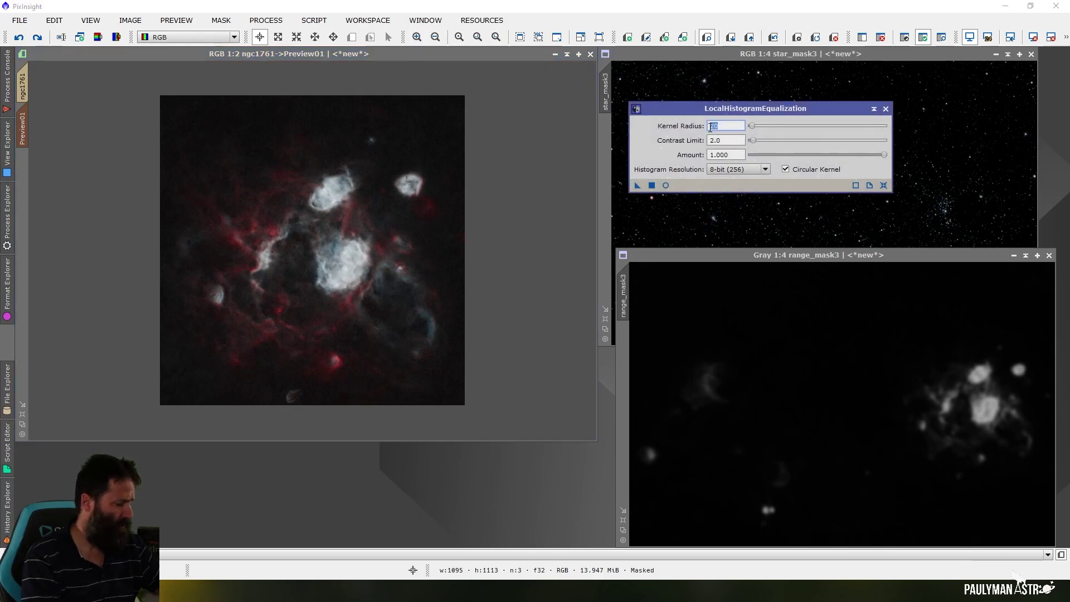
type("25")
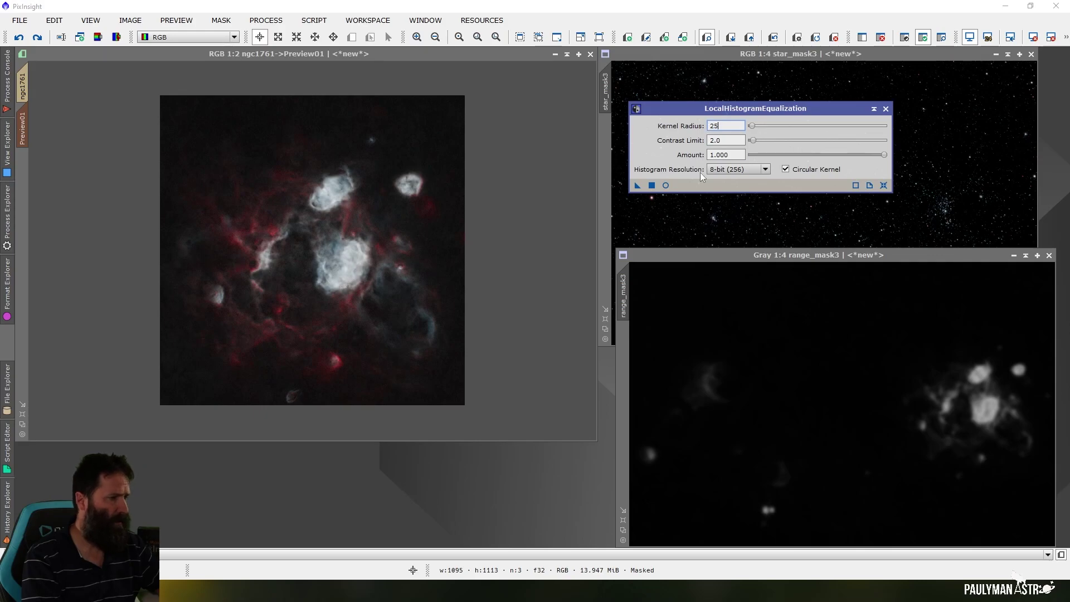
left_click_drag(637, 185, 396, 276)
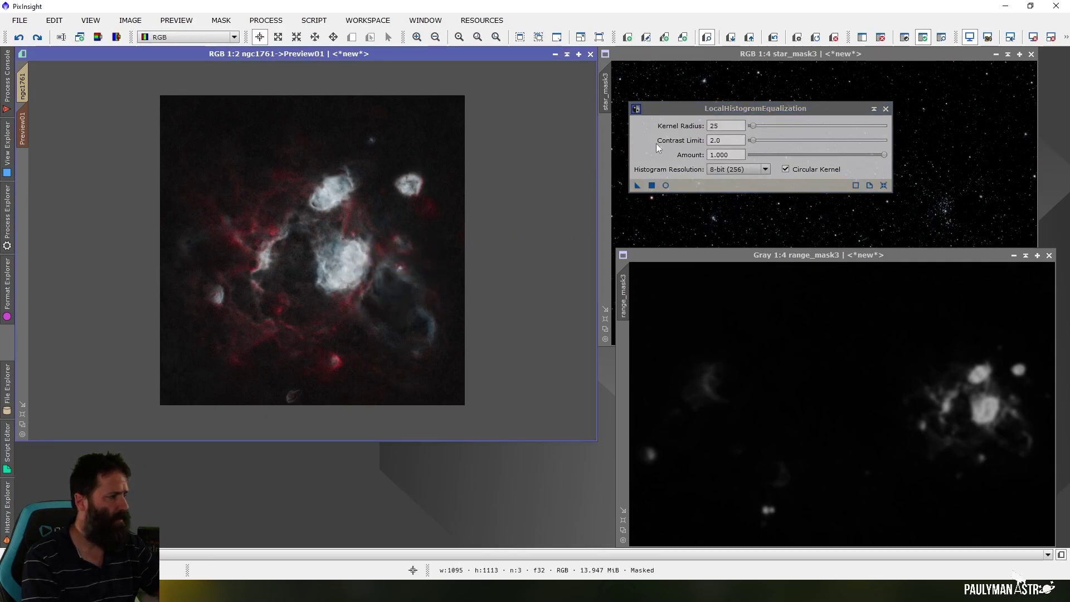
left_click(774, 40)
left_click(774, 40)
left_click(774, 40)
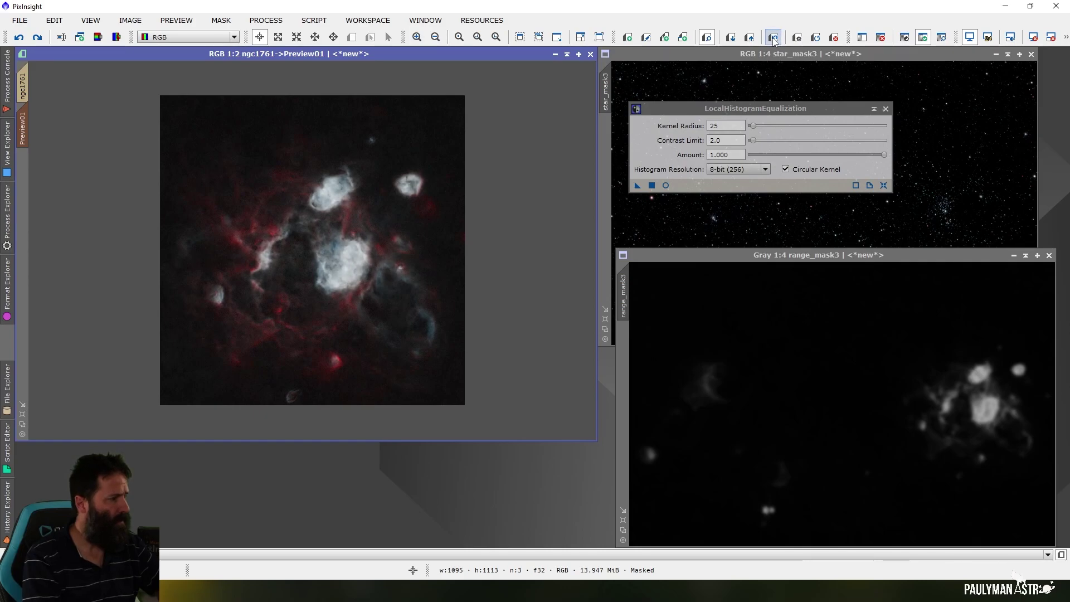
left_click(774, 40)
left_click(774, 40)
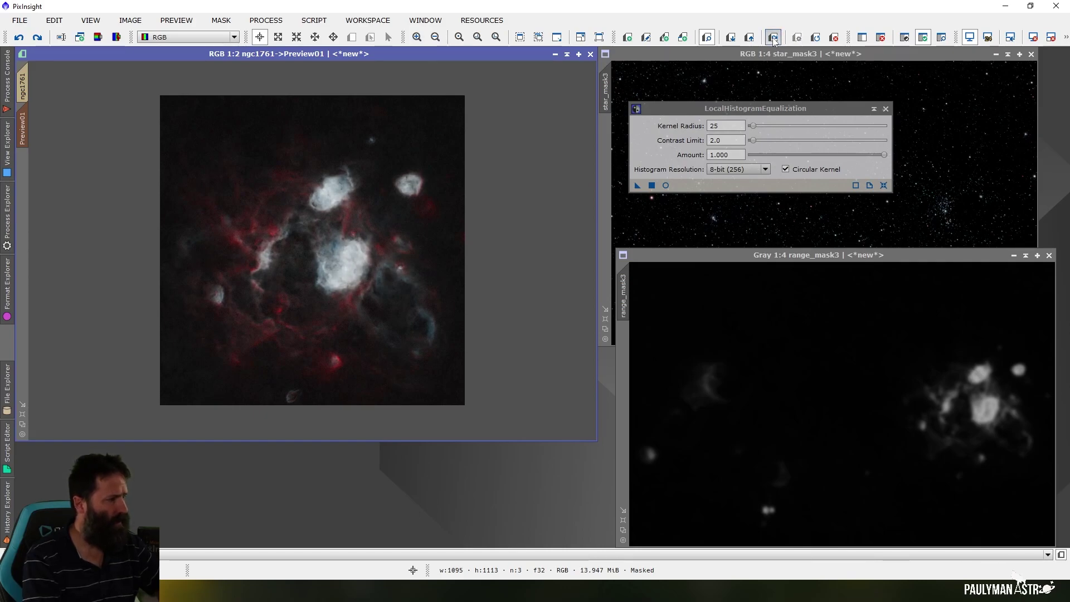
Re-apply at kernel radius 28, compare before and after, and keep the equalized preview
double_click(712, 125)
type("2")
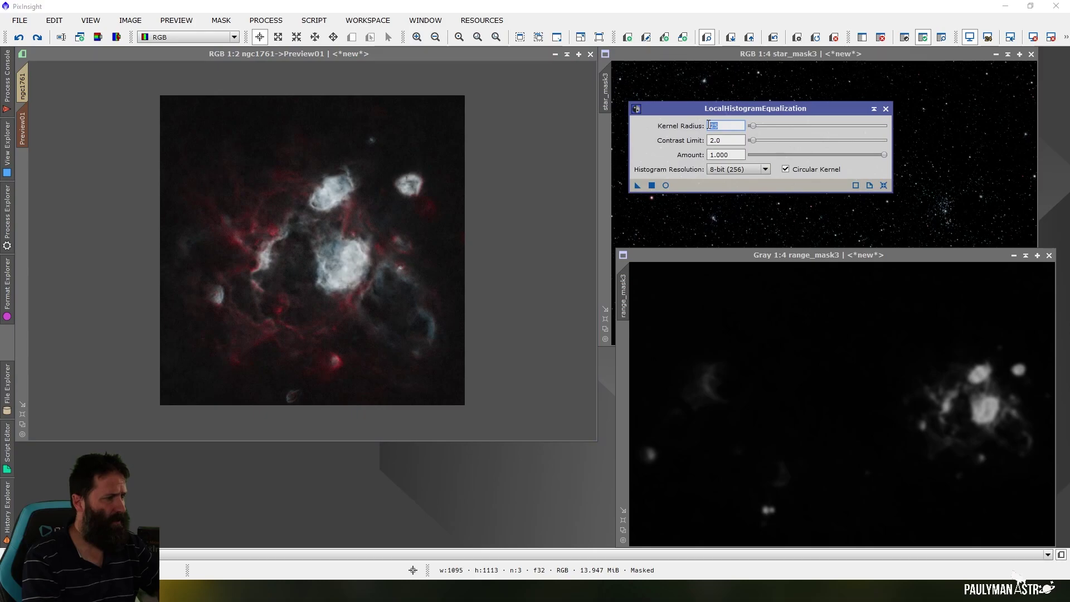
type("8")
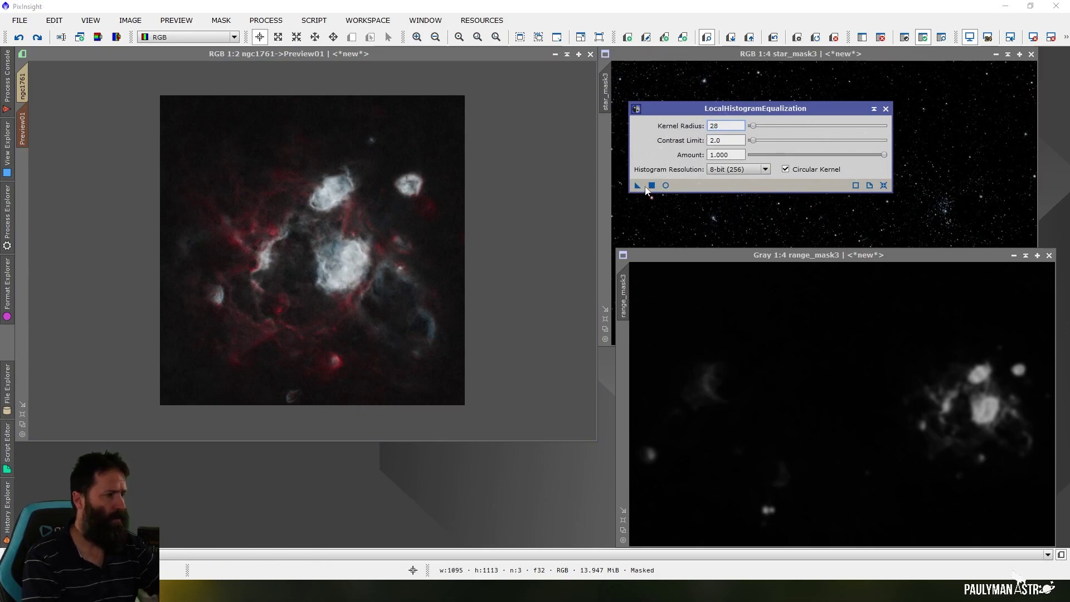
left_click_drag(637, 186, 390, 304)
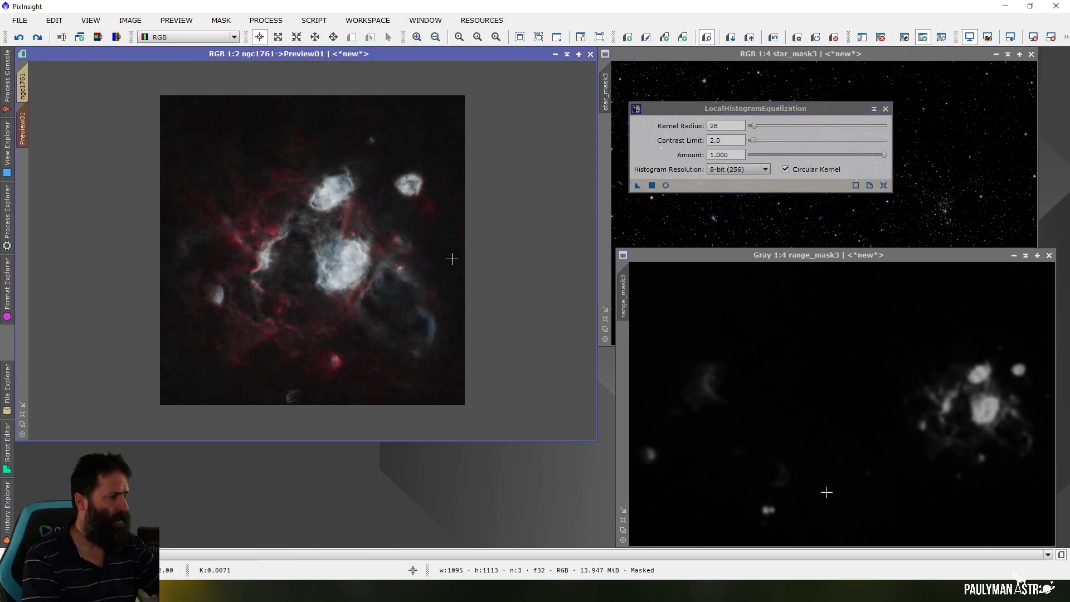
left_click(773, 38)
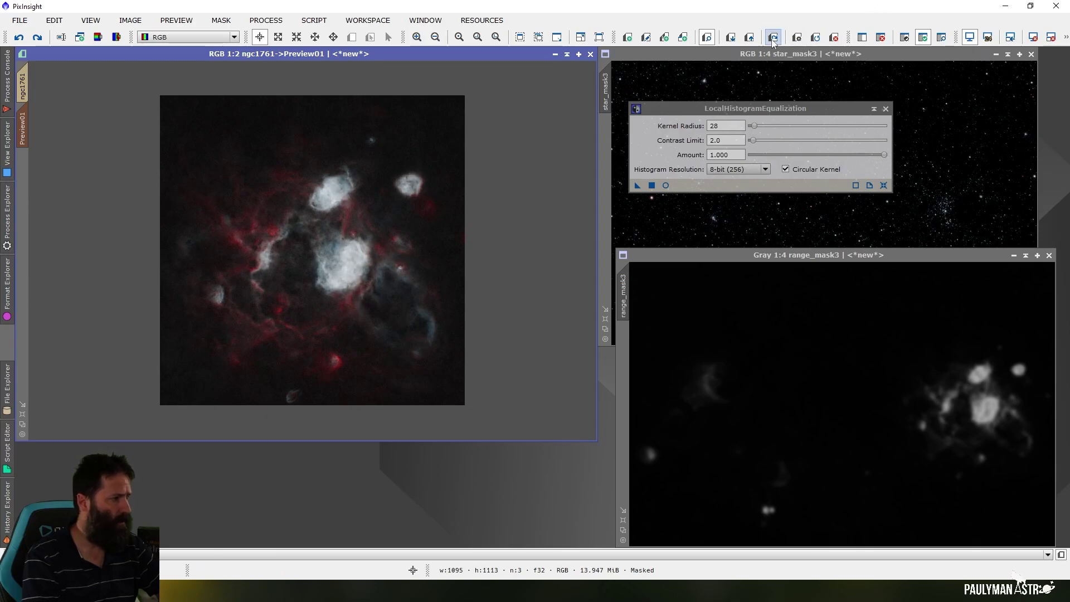
left_click(773, 38)
left_click(773, 38)
left_click(772, 38)
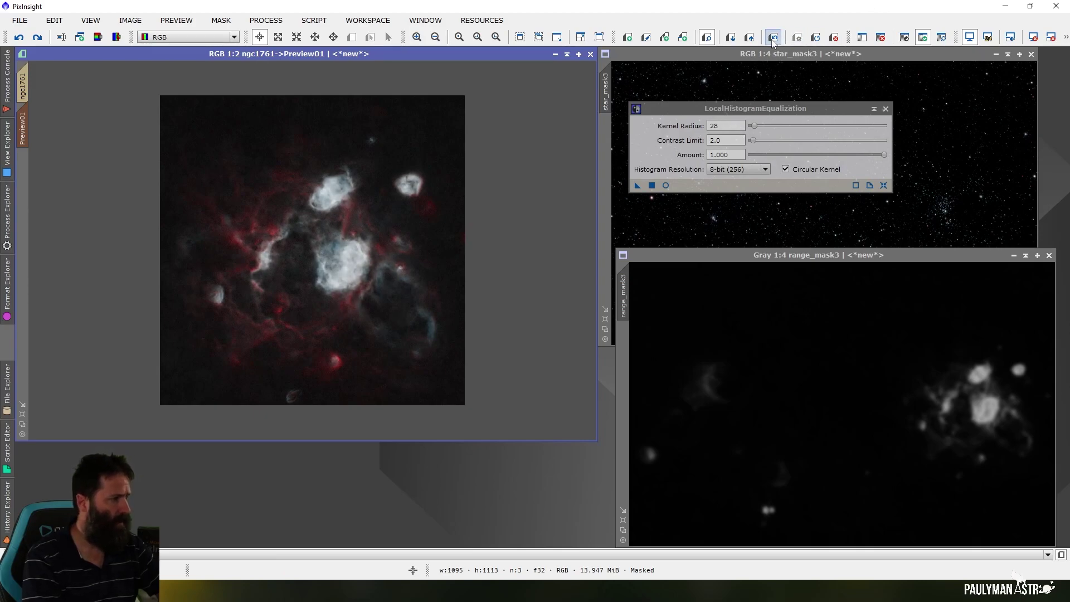
left_click(772, 38)
left_click(772, 38)
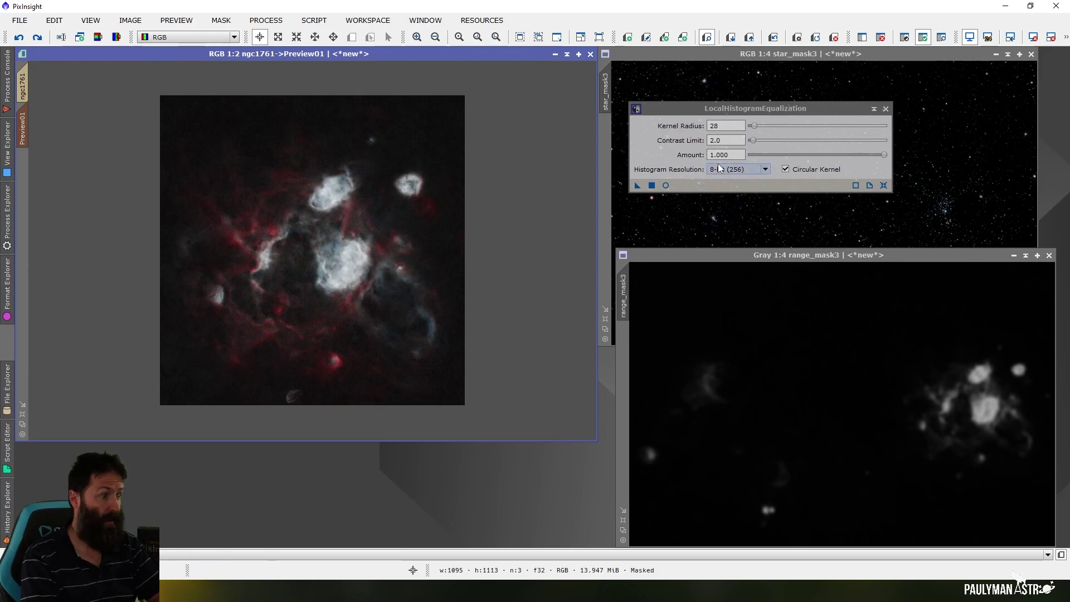
Bring up the full ngc1761 image carrying the kernel radius 28 equalization
left_click(639, 186)
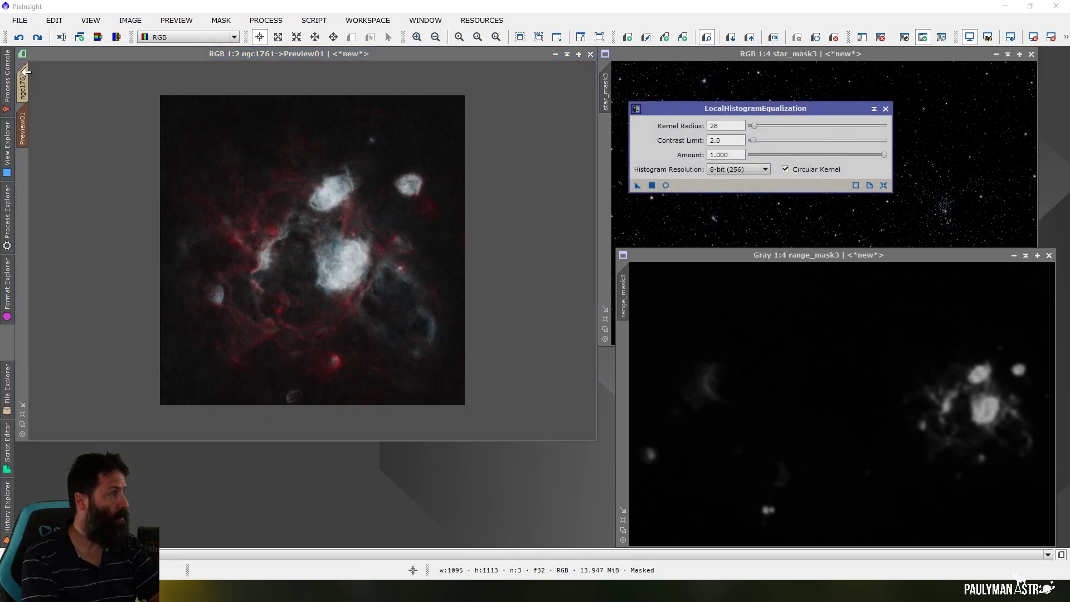
left_click(638, 186)
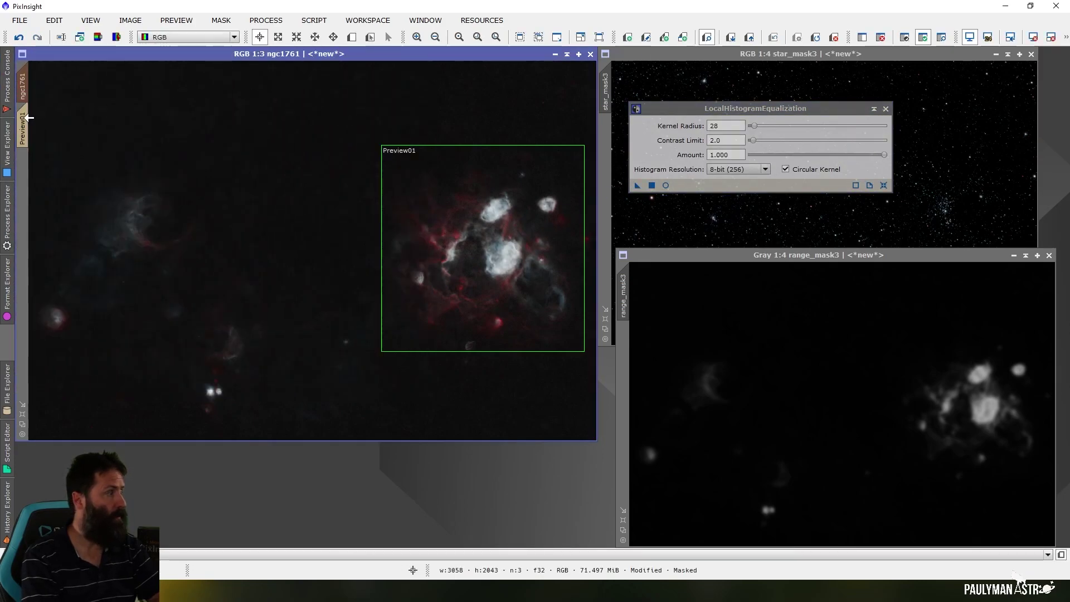
On Preview01, apply equalization at Kernel Radius 64 and toggle it off and back on
left_click(22, 128)
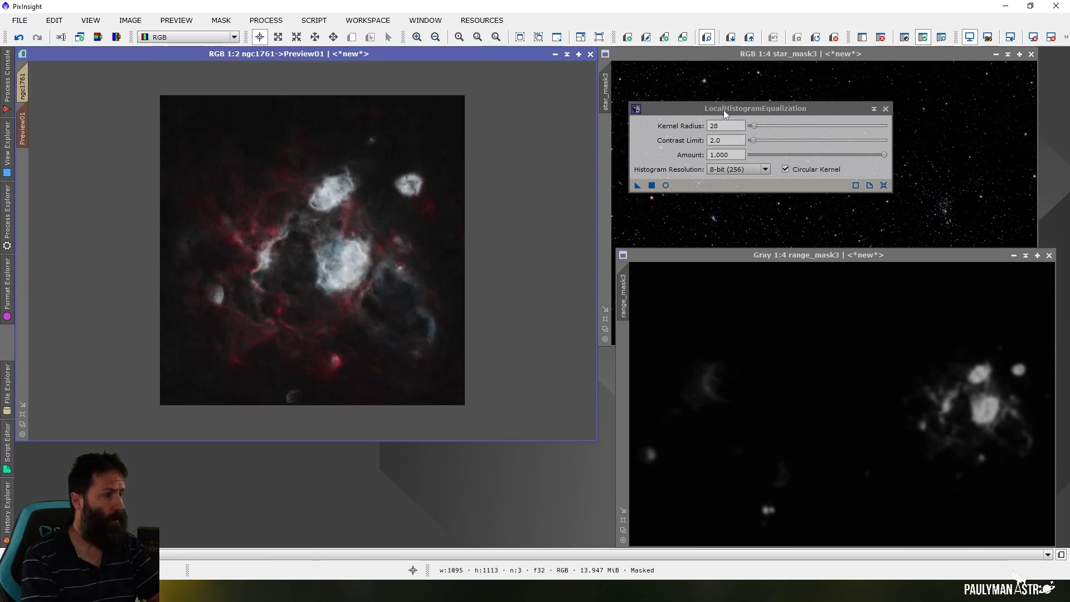
double_click(723, 126)
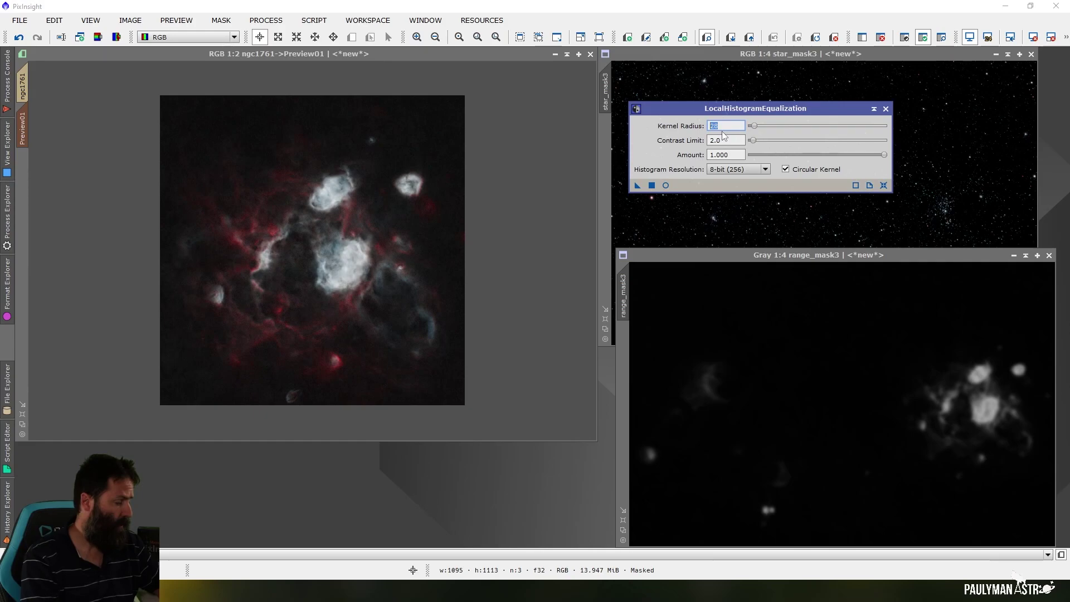
type("64")
left_click_drag(638, 185, 369, 297)
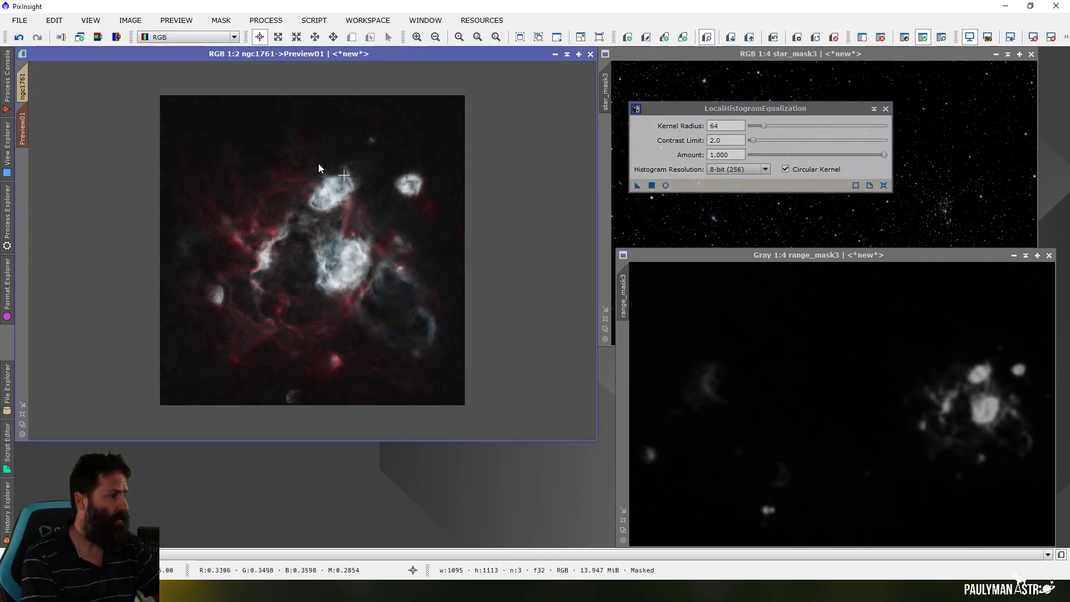
left_click(774, 38)
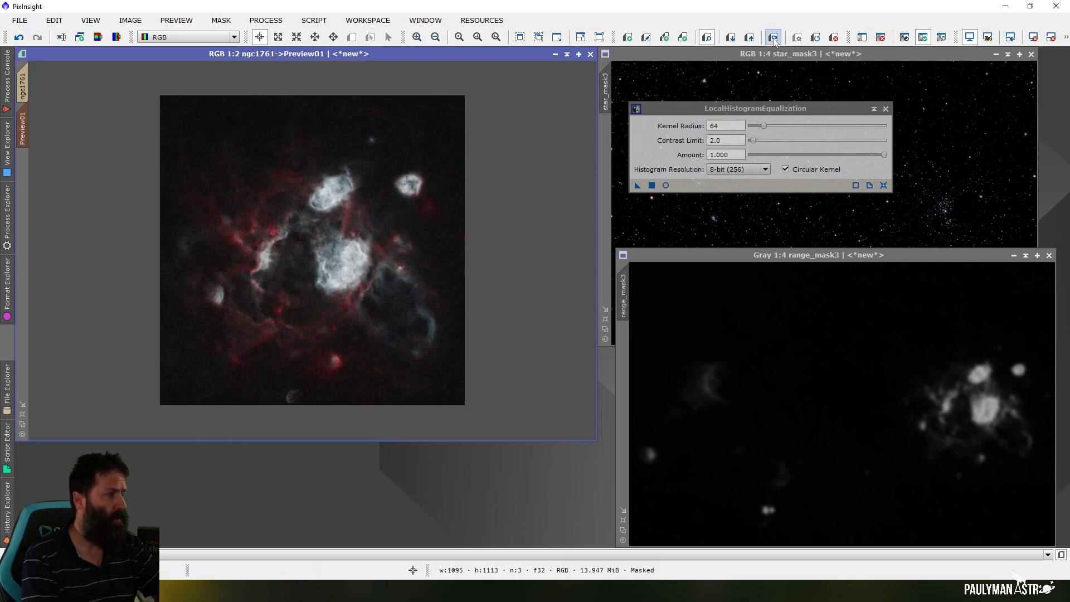
left_click(774, 38)
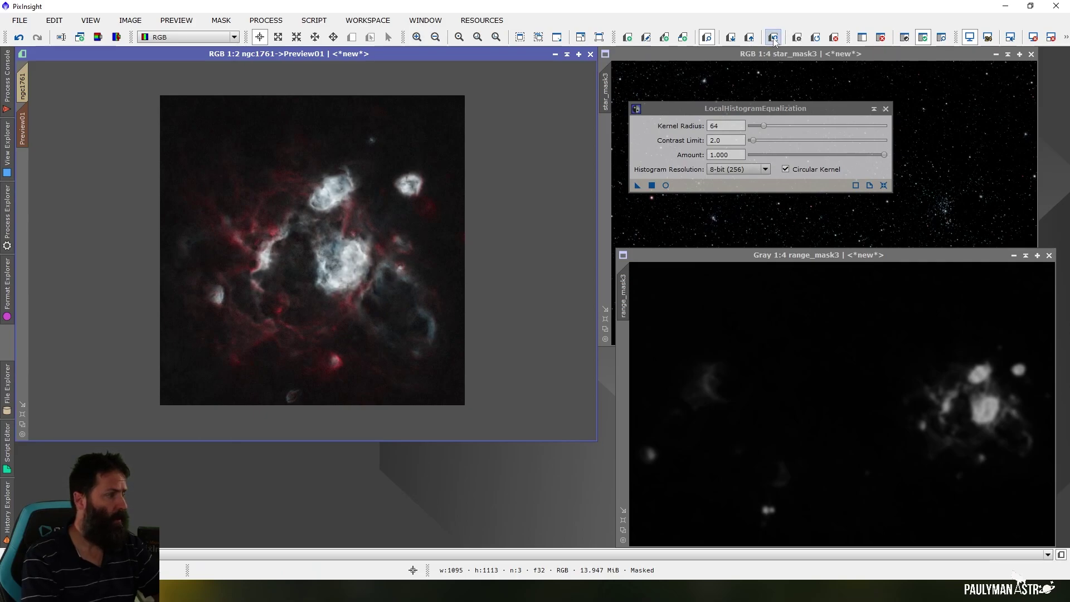
Apply equalization at Kernel Radius 80 to Preview01 and toggle repeatedly between original and result
double_click(720, 123)
type("80")
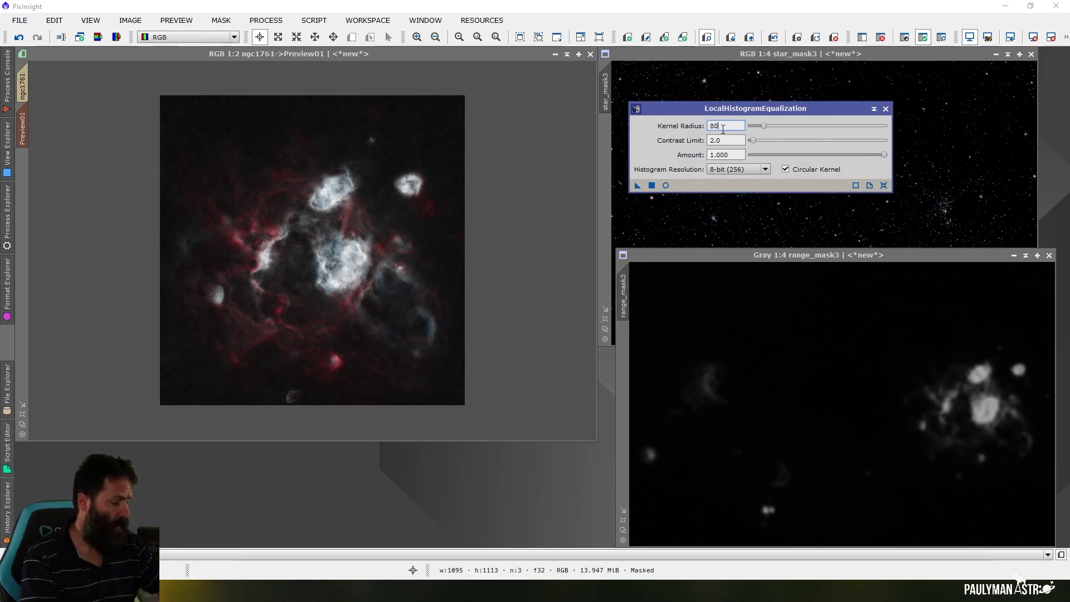
left_click_drag(637, 185, 349, 278)
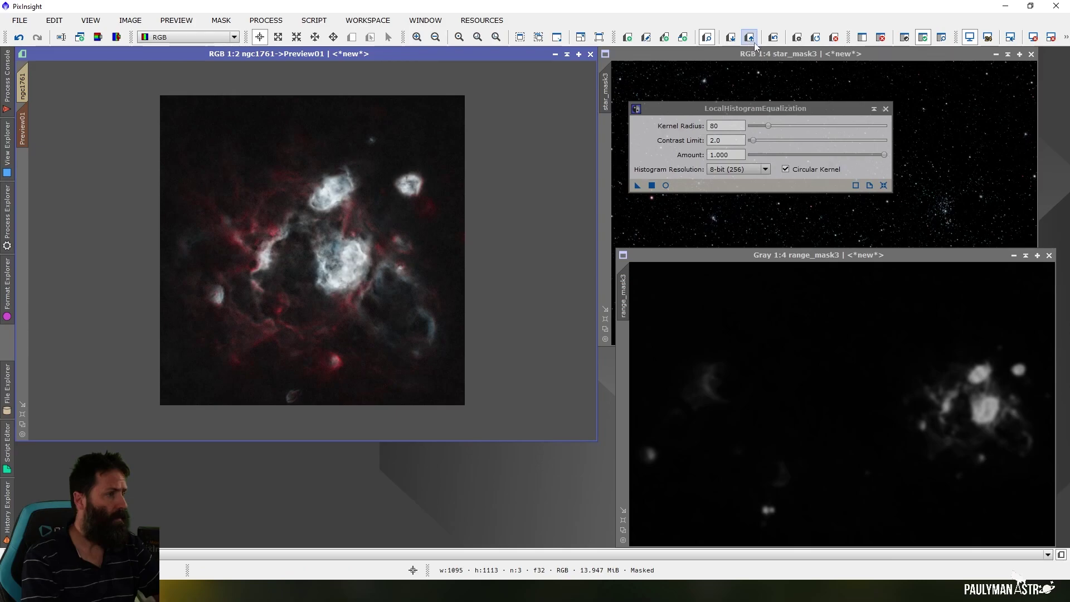
left_click(776, 39)
left_click(776, 39)
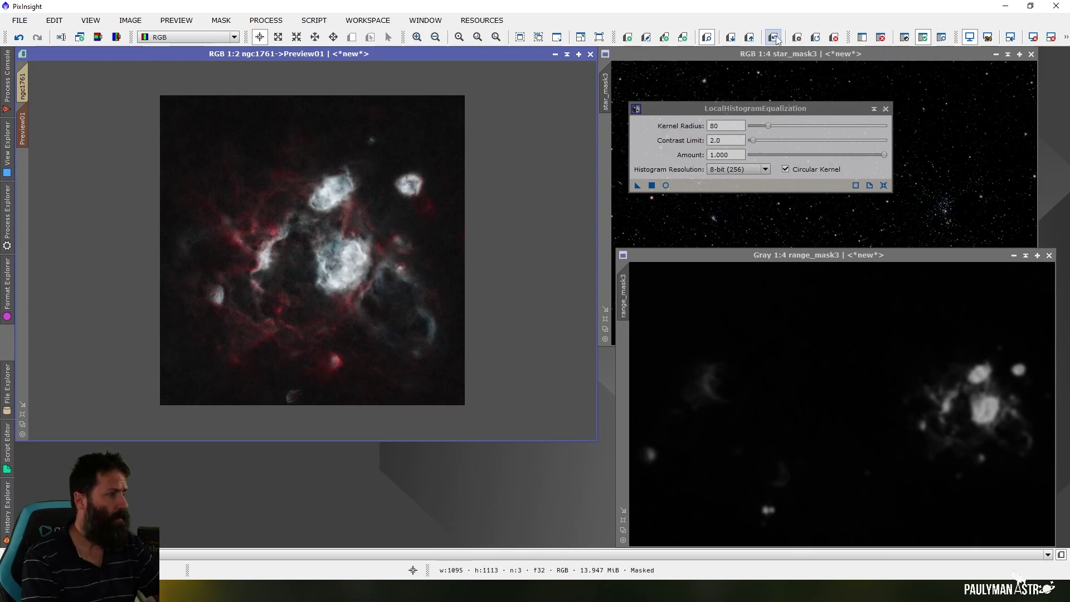
left_click(777, 39)
left_click(776, 39)
left_click(776, 39)
left_click(776, 39)
left_click(777, 39)
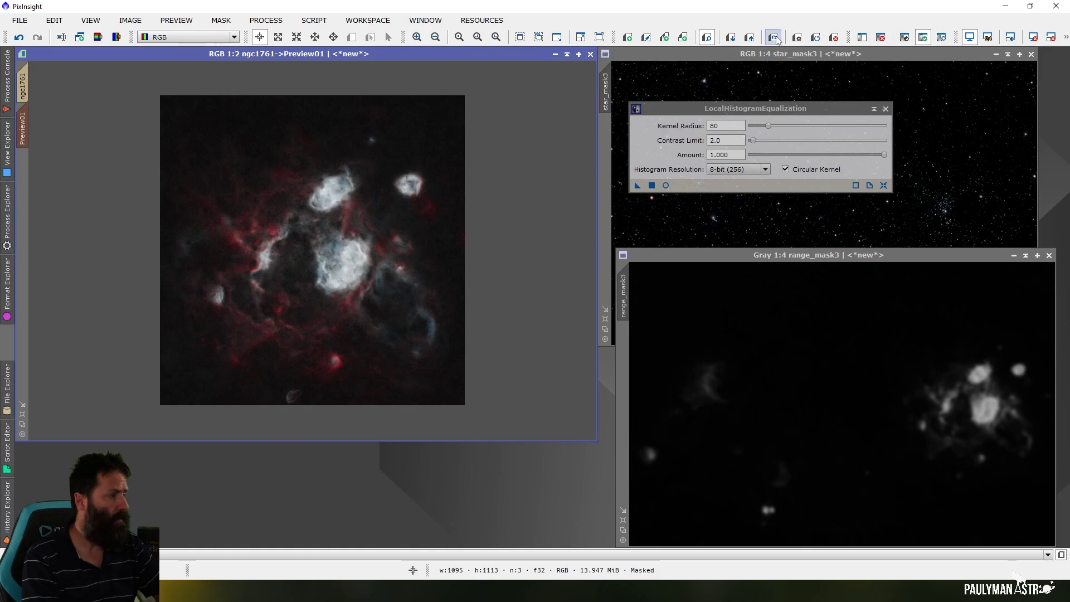
left_click(776, 39)
left_click(776, 39)
left_click(777, 39)
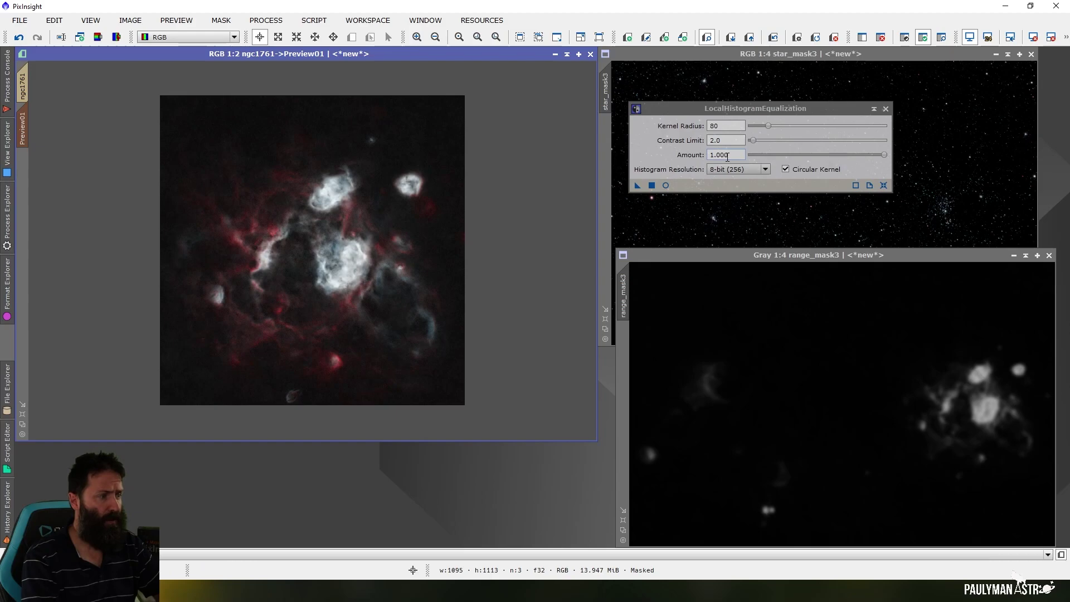
Set Amount to 0.8, re-apply to Preview01, and compare before and after
left_click(730, 155)
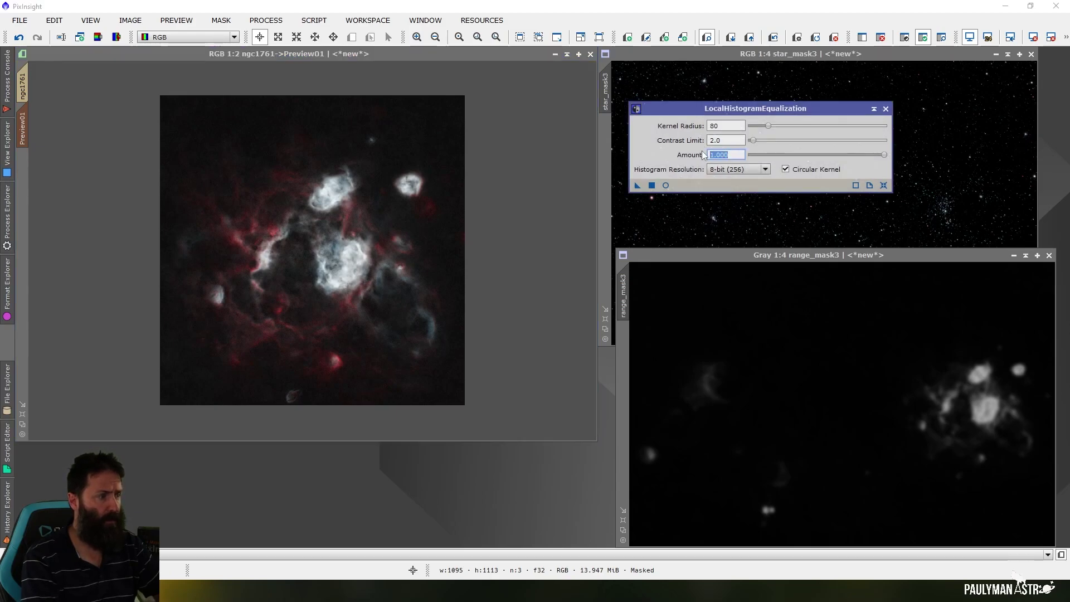
type("0.")
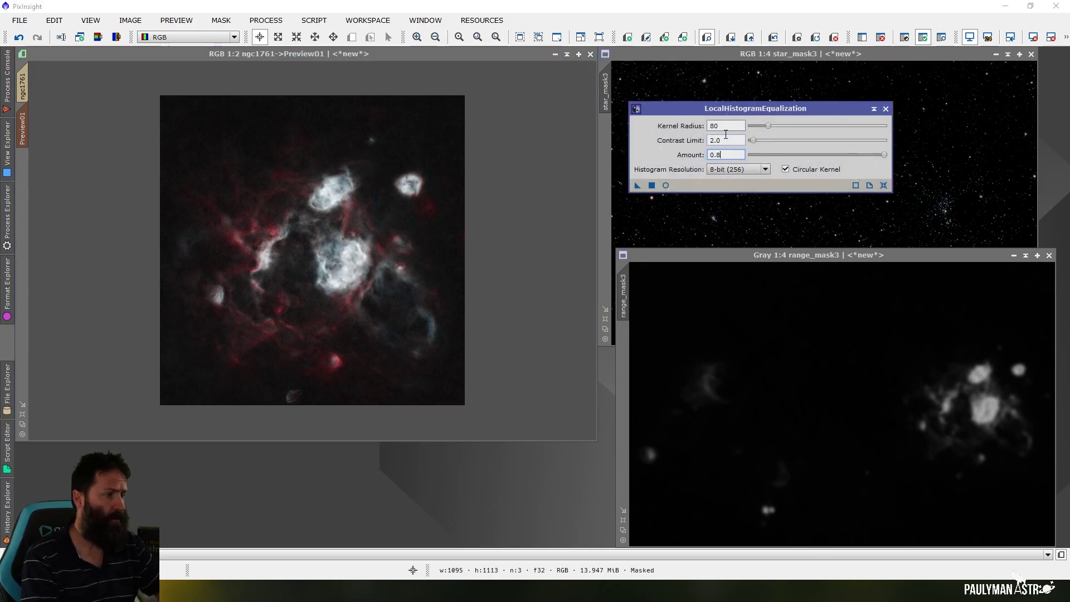
type("8")
key("Return")
left_click_drag(637, 185, 436, 260)
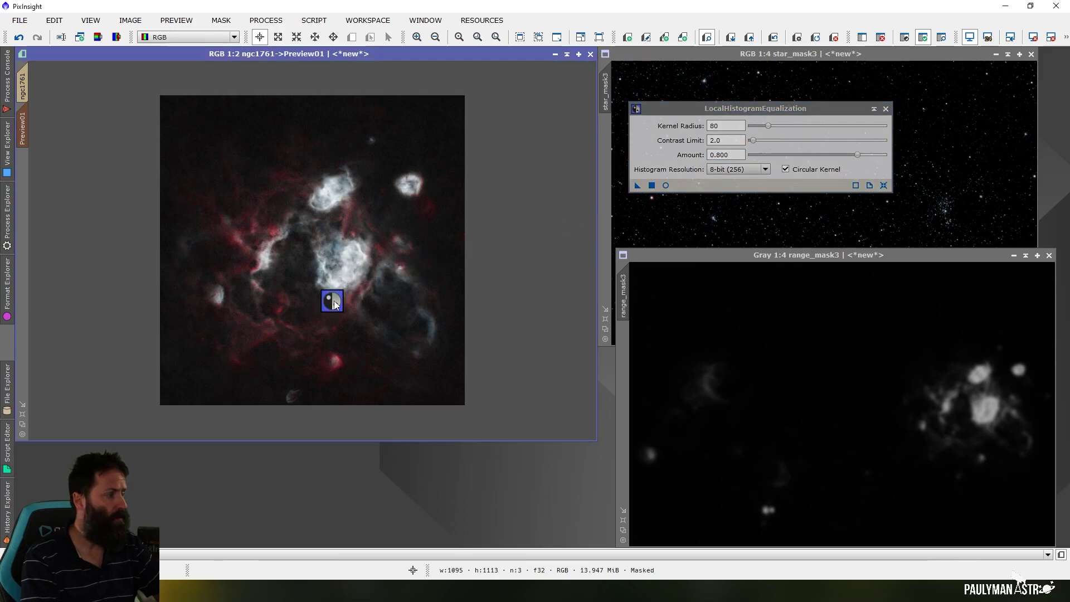
left_click(774, 41)
left_click(774, 41)
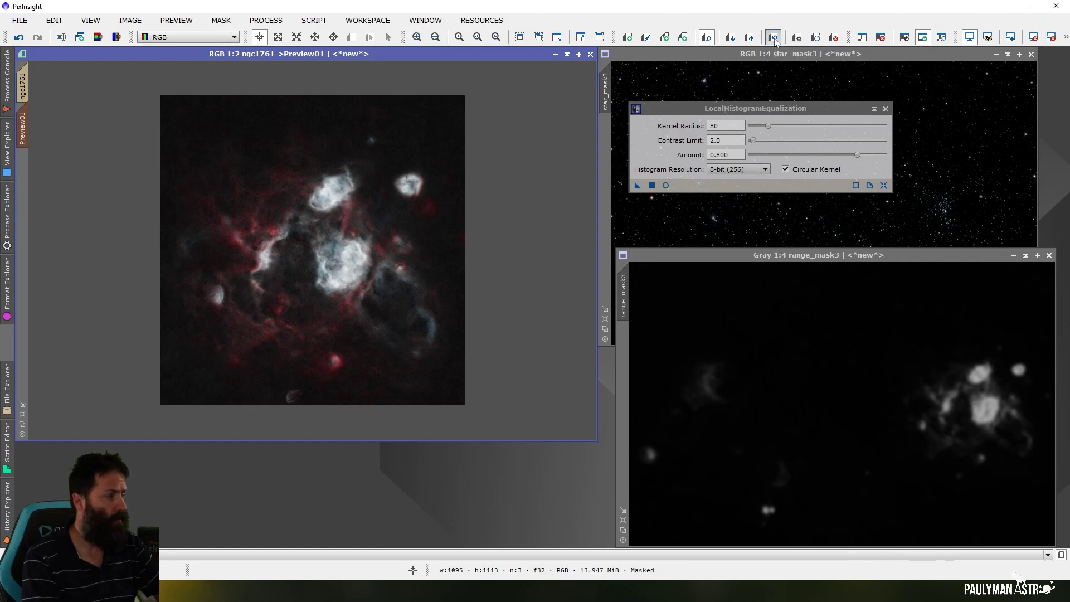
left_click(775, 39)
left_click(774, 39)
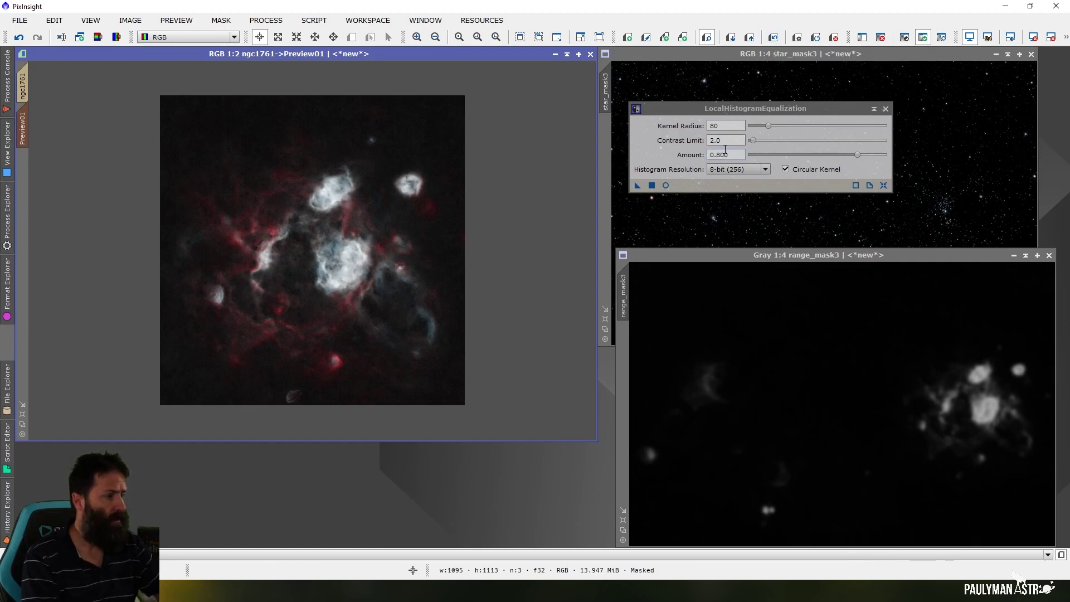
Lower Amount to 0.6, re-apply to Preview01, and compare before and after
left_click(729, 154)
left_click_drag(721, 154, 716, 154)
type("6")
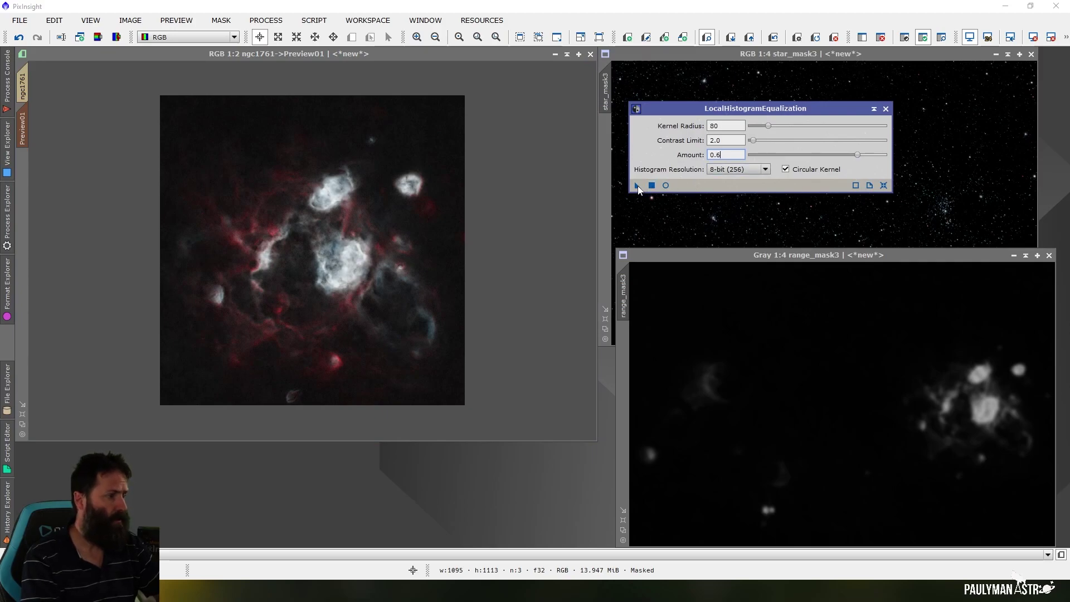
left_click(390, 287)
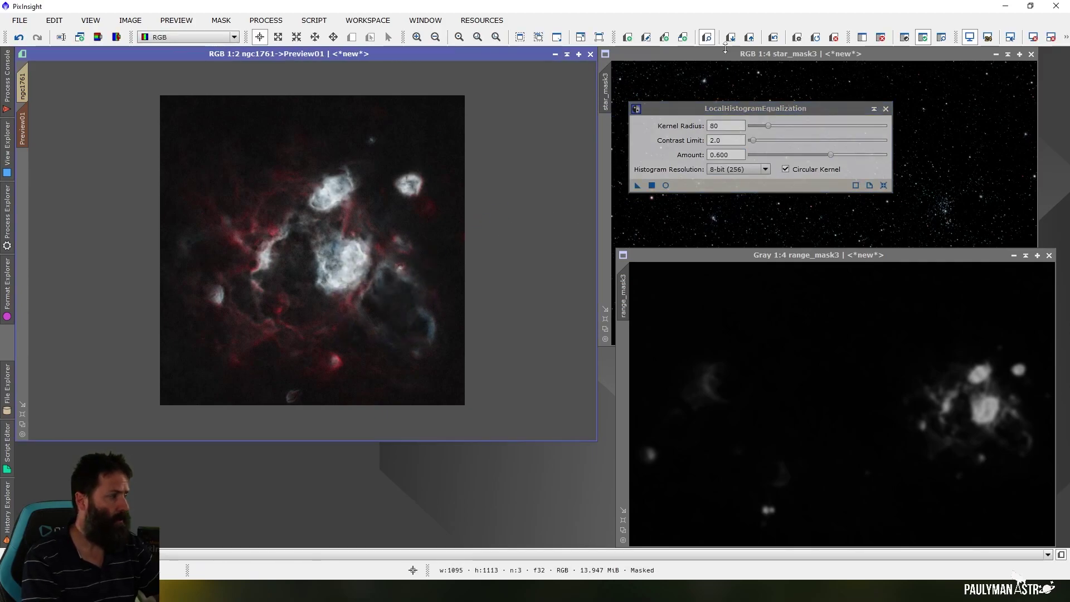
left_click(773, 38)
left_click(773, 37)
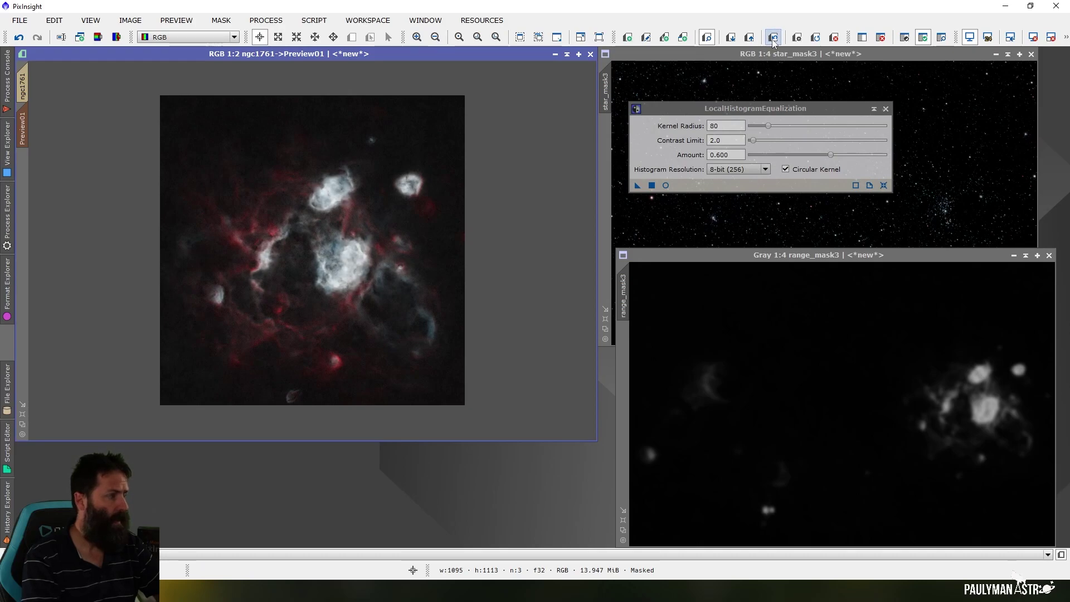
left_click(774, 39)
left_click(774, 39)
left_click(774, 39)
left_click(774, 39)
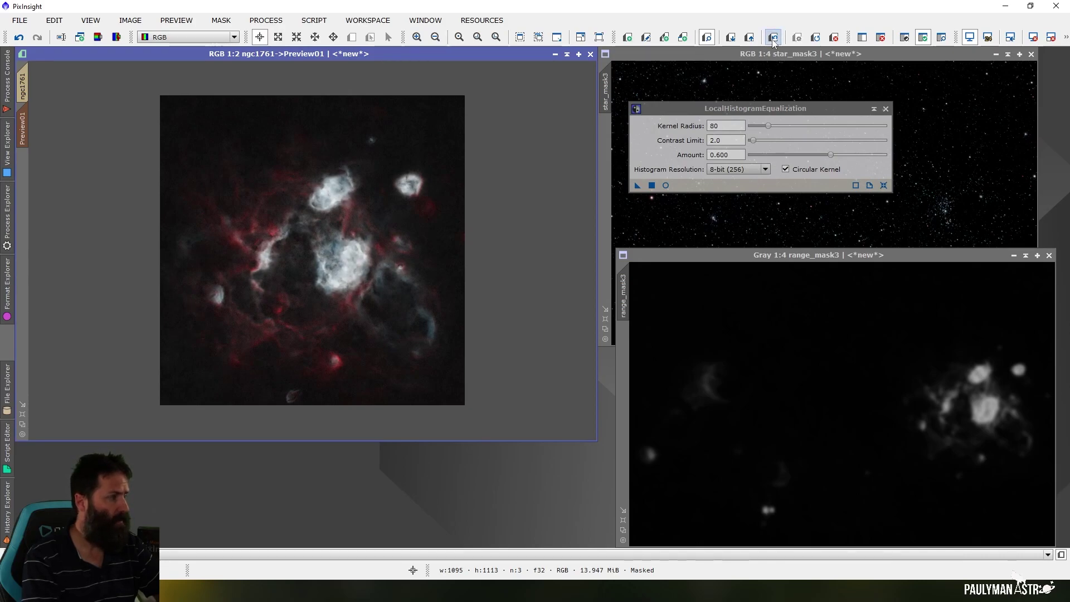
left_click(774, 39)
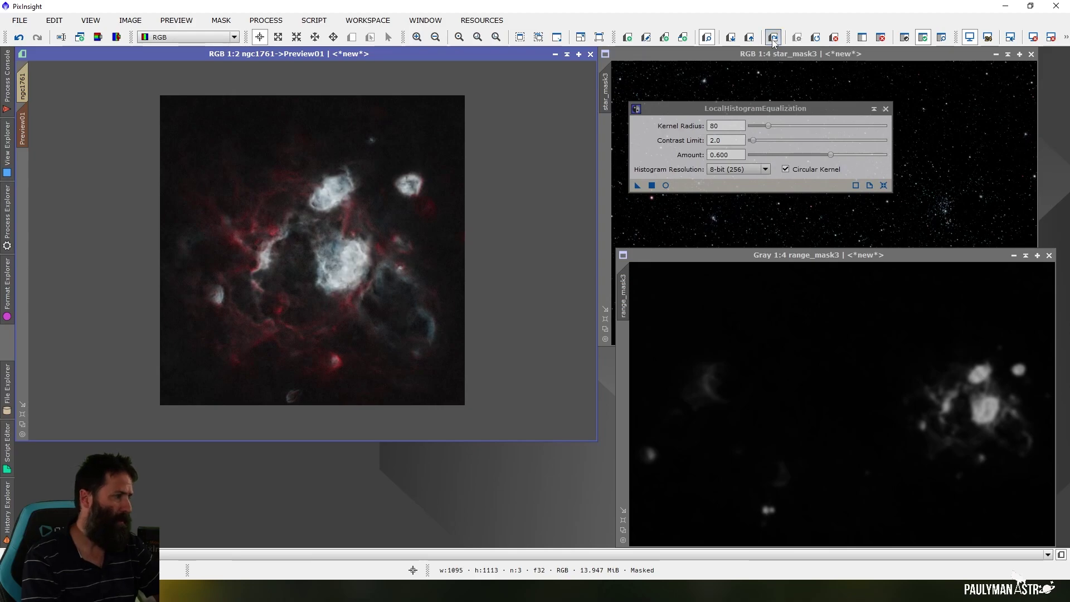
left_click(773, 39)
left_click(774, 39)
Set Amount to 0.5 and re-apply the equalization to Preview01
double_click(722, 155)
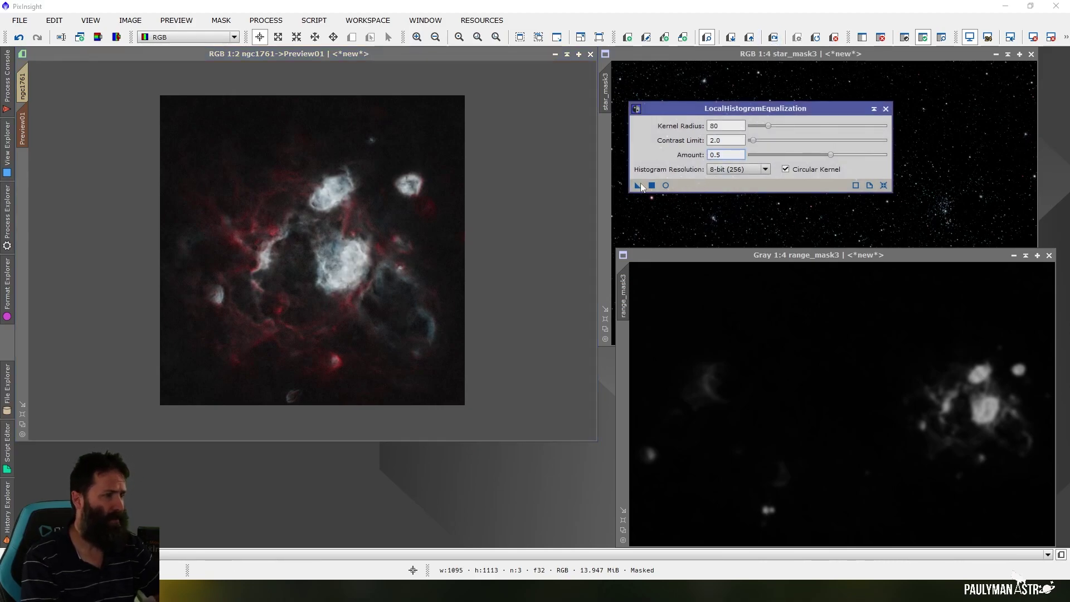
type("5")
left_click_drag(637, 185, 396, 277)
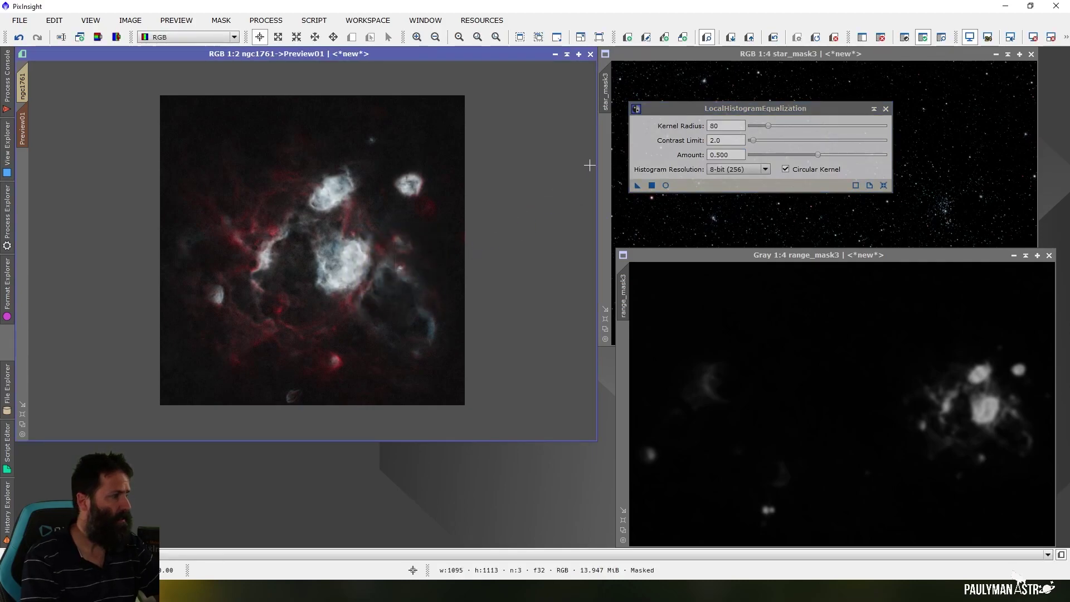
Apply the radius 80, amount 0.5 equalization to the whole ngc1761 image, then enter Kernel Radius 256
left_click(22, 88)
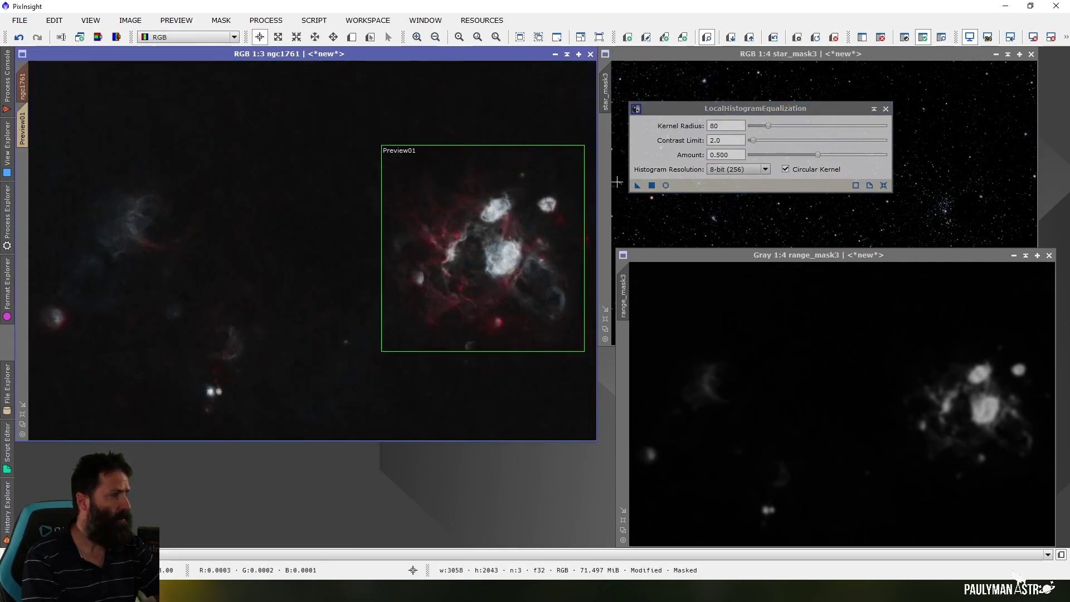
left_click_drag(636, 185, 390, 312)
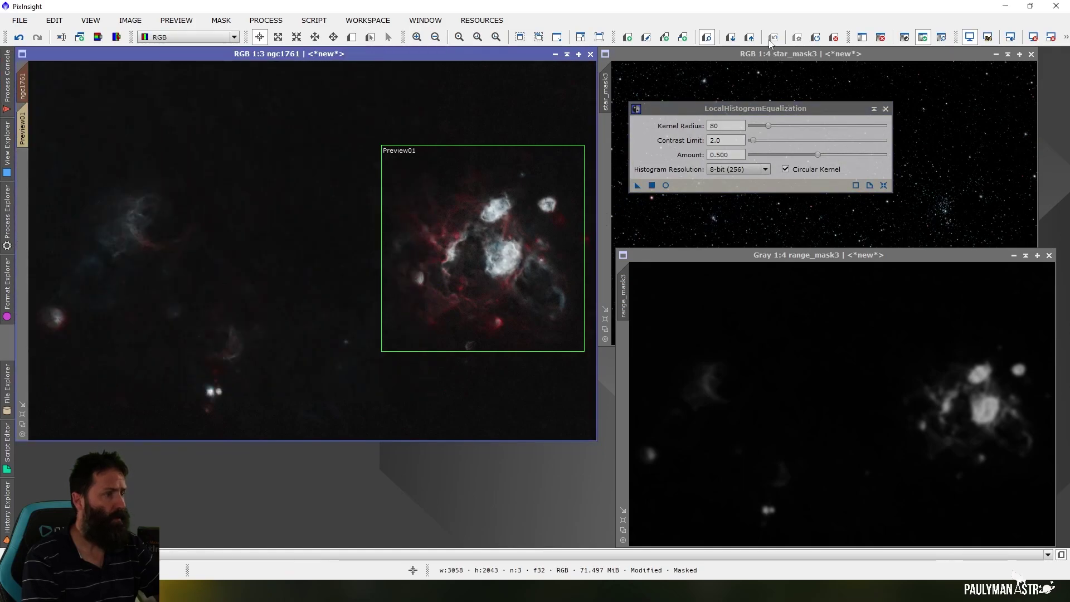
double_click(724, 126)
type("256")
key("Return")
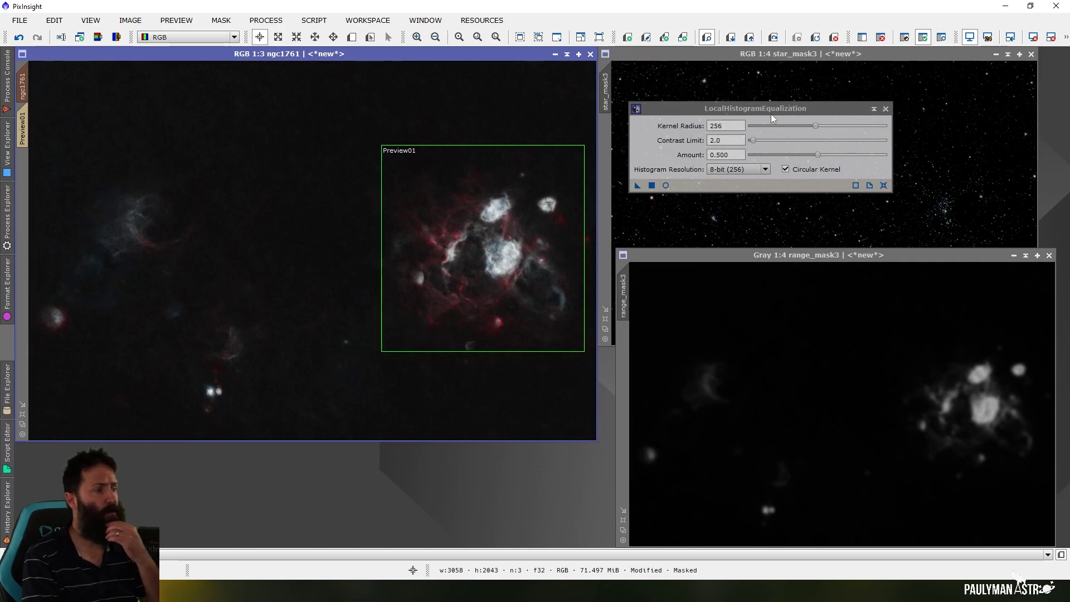
left_click(718, 141)
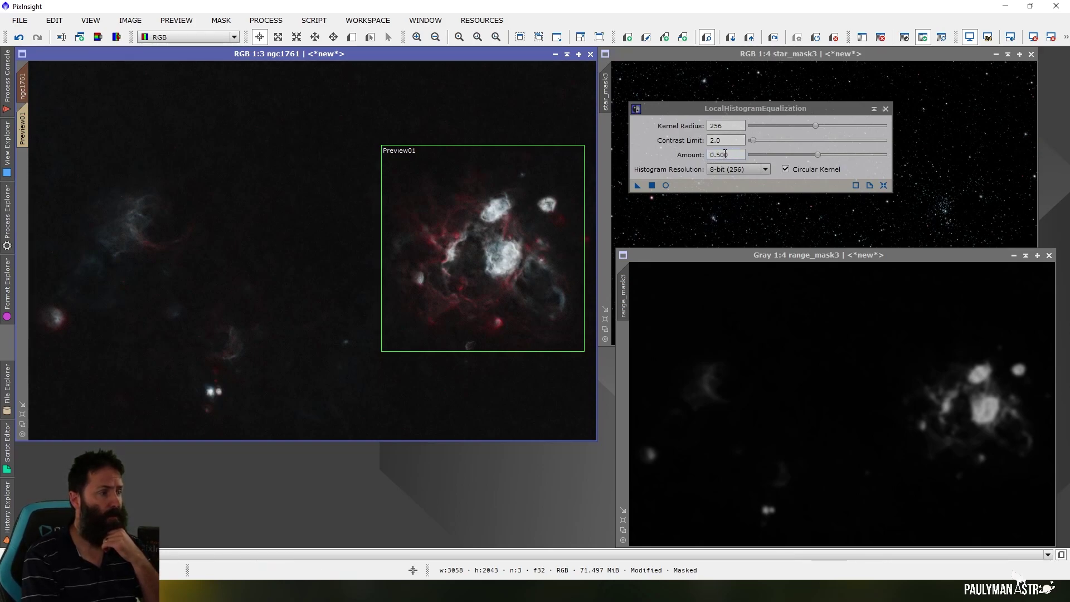
left_click(711, 140)
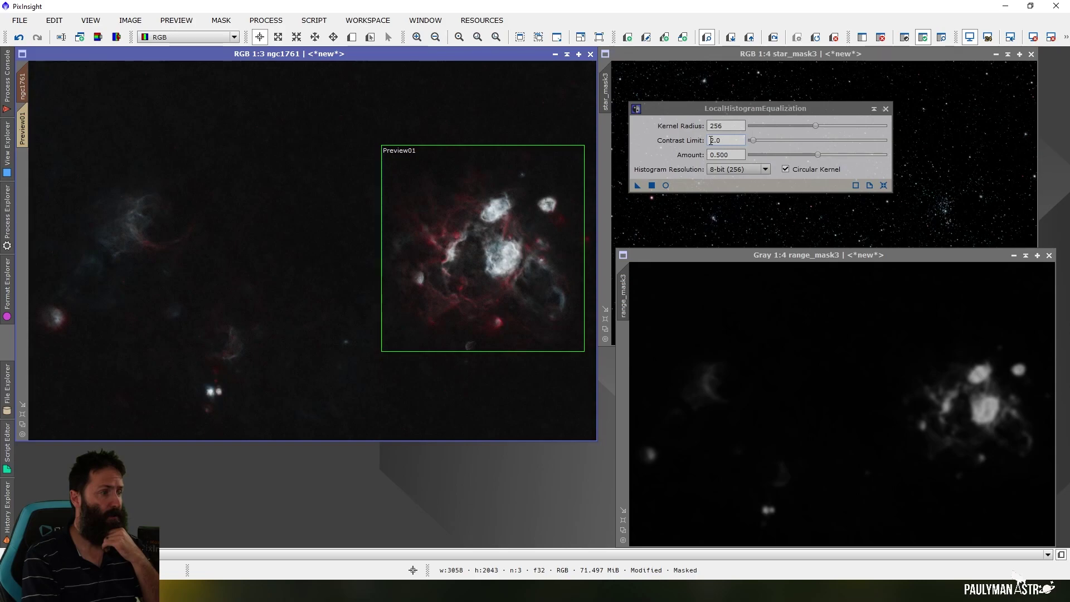